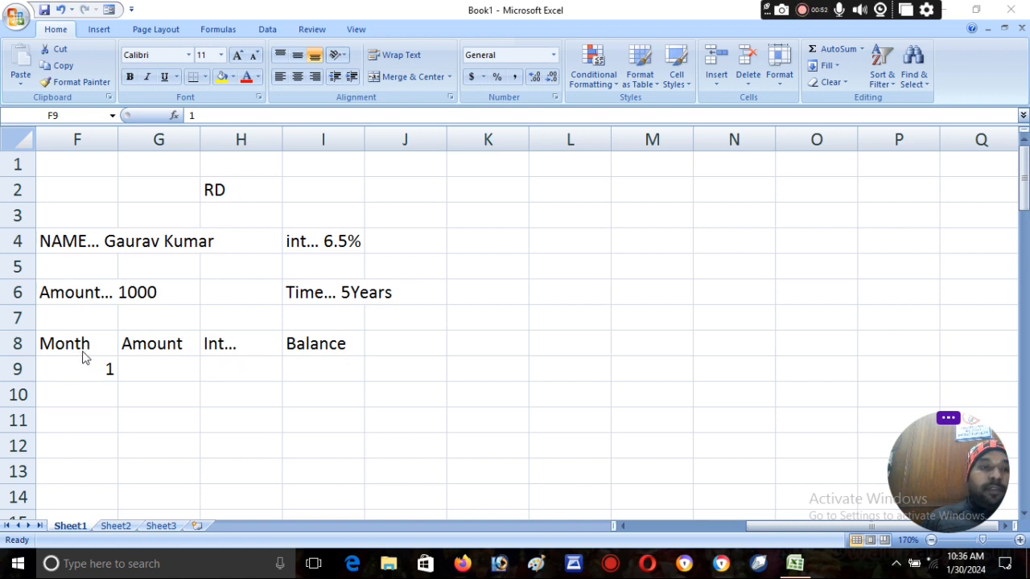
Step: Enter 1000 as the month 1 amount in G9 and calculate its interest in H9 with =G9*6.5/1200
click(141, 363)
click(141, 363)
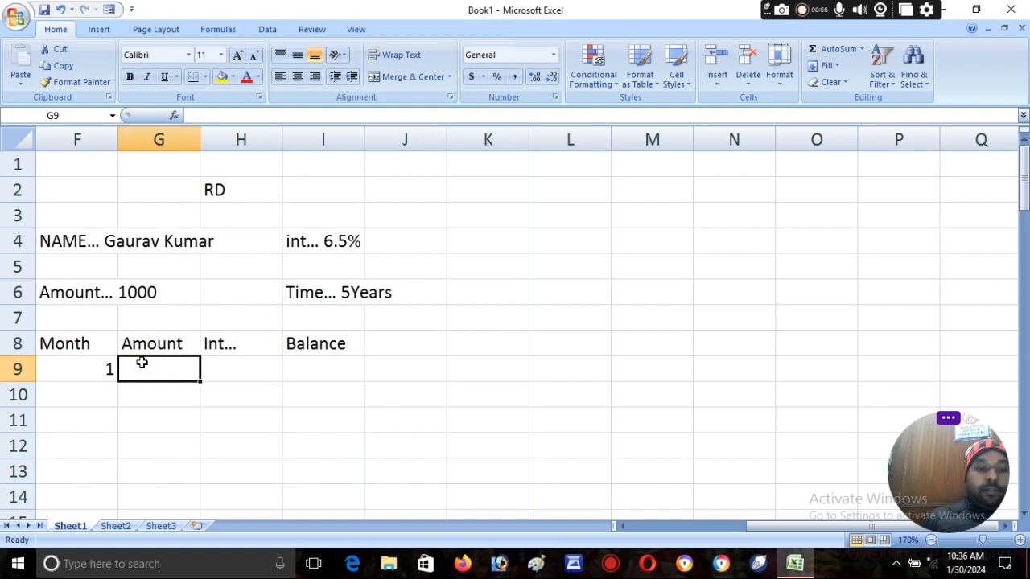
text(1000)
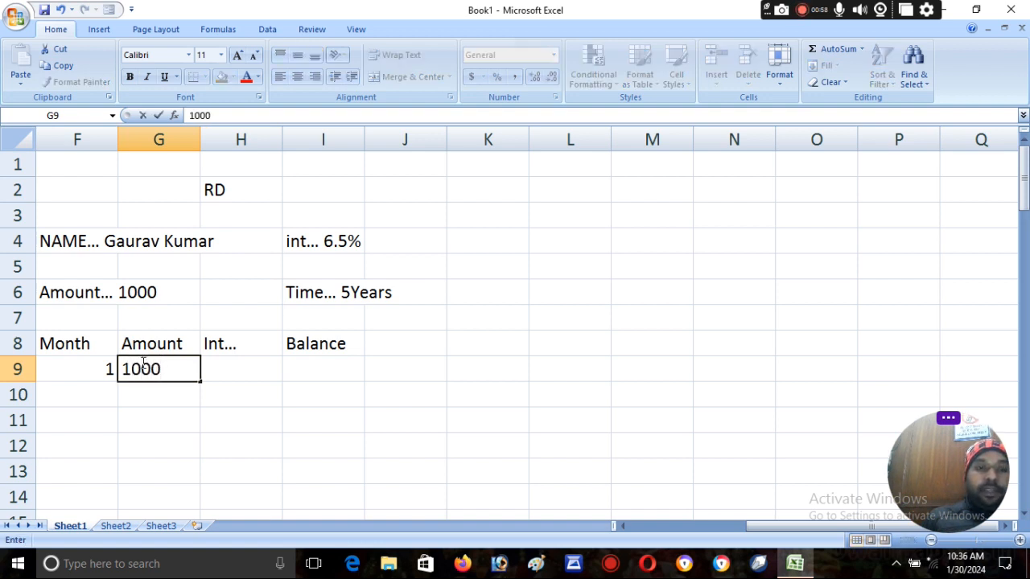
key(Tab)
text(=)
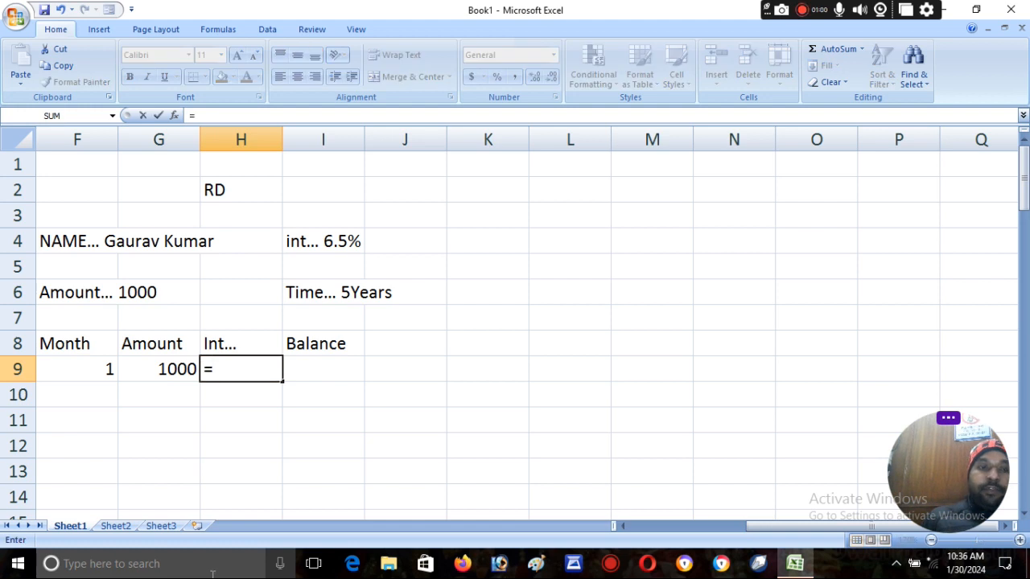
click(173, 370)
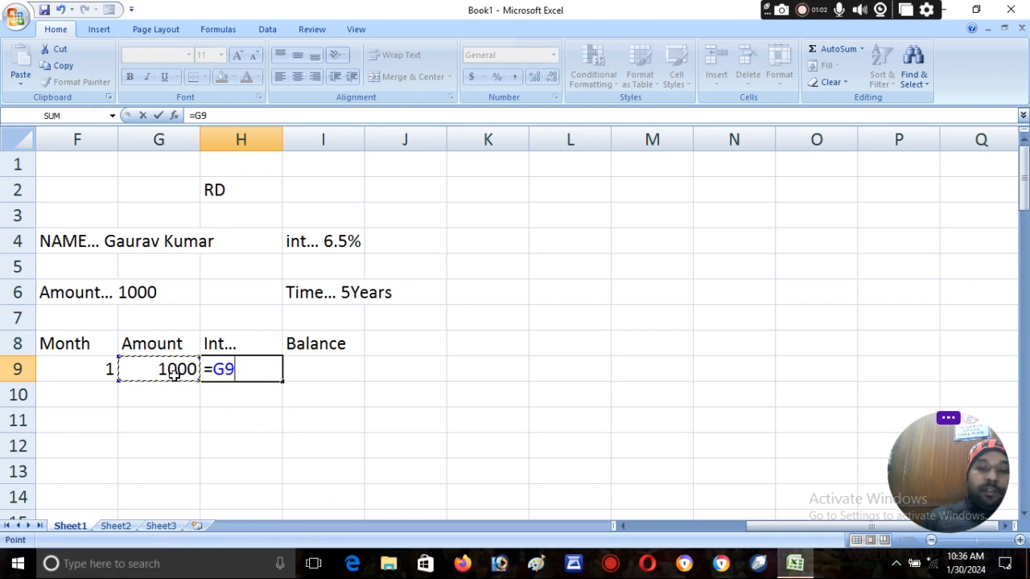
text(*6.5)
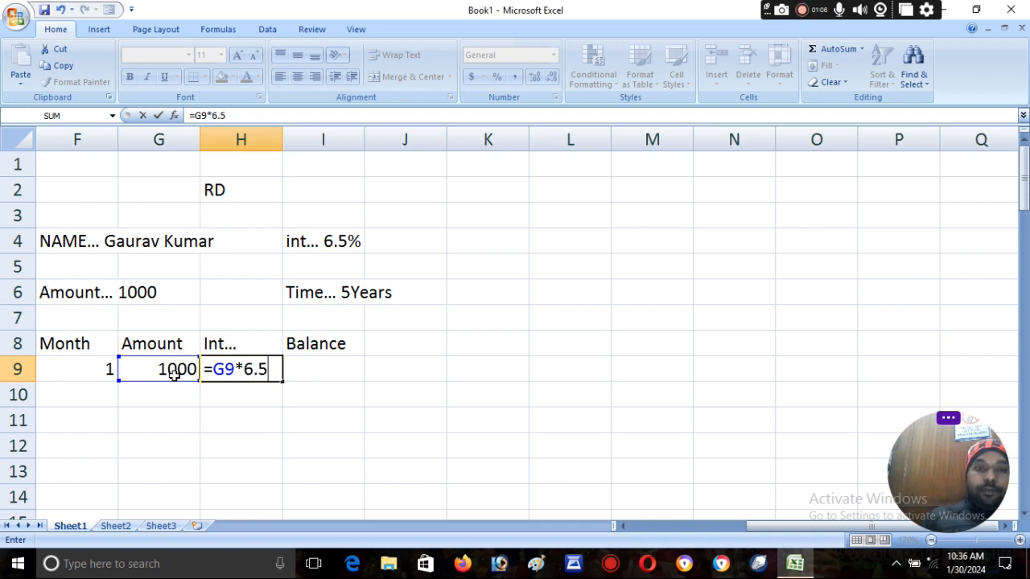
text(/1200)
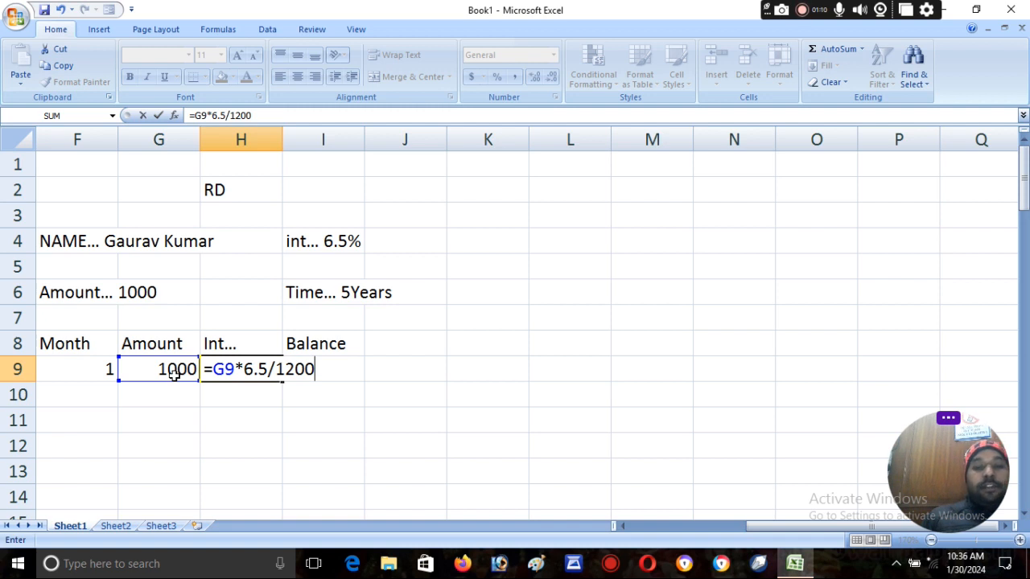
key(Return)
Step: Calculate the month 1 balance in I9 by adding amount and interest with =G9+H9
click(310, 362)
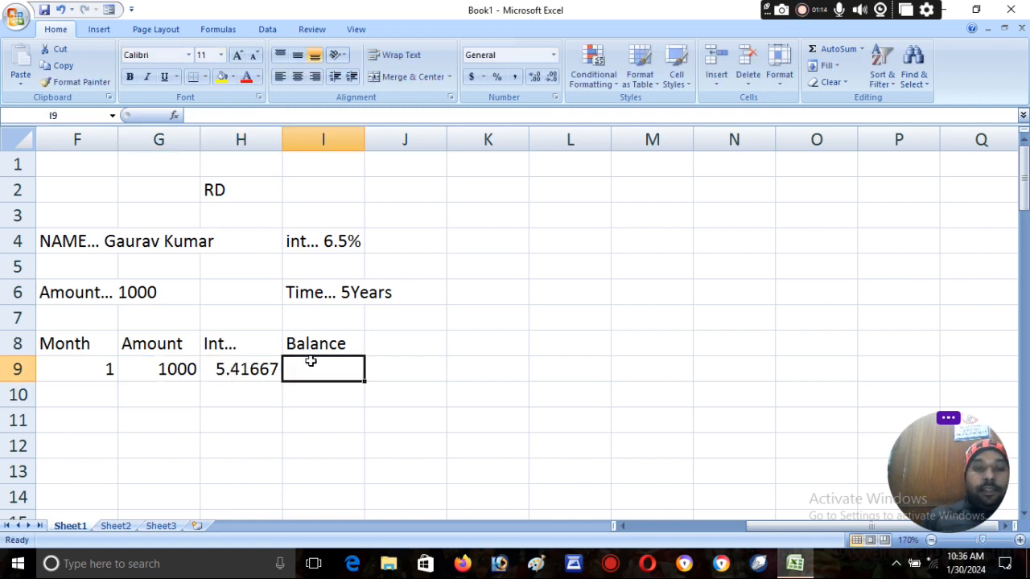
text(=)
click(187, 371)
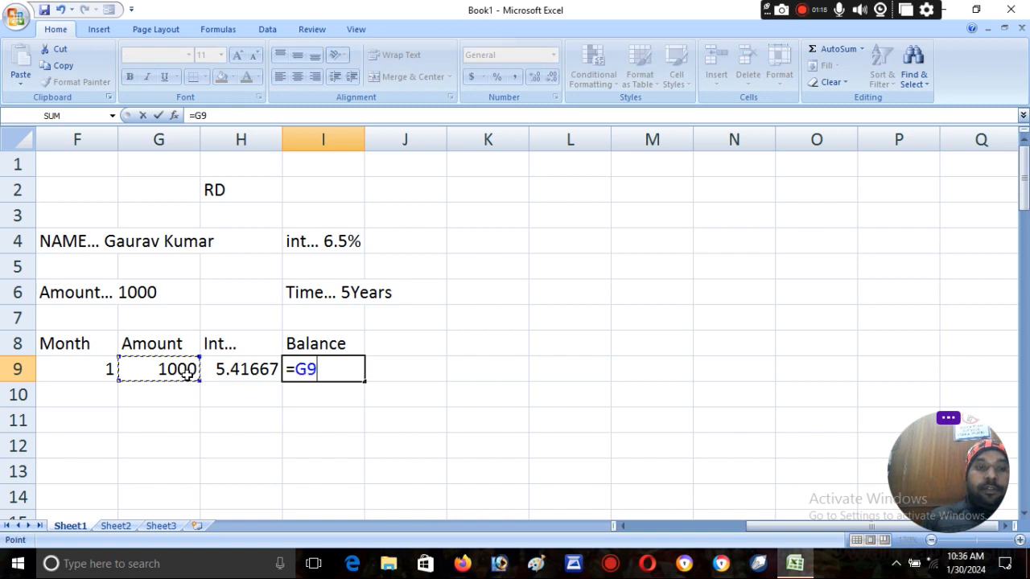
text(+)
click(244, 368)
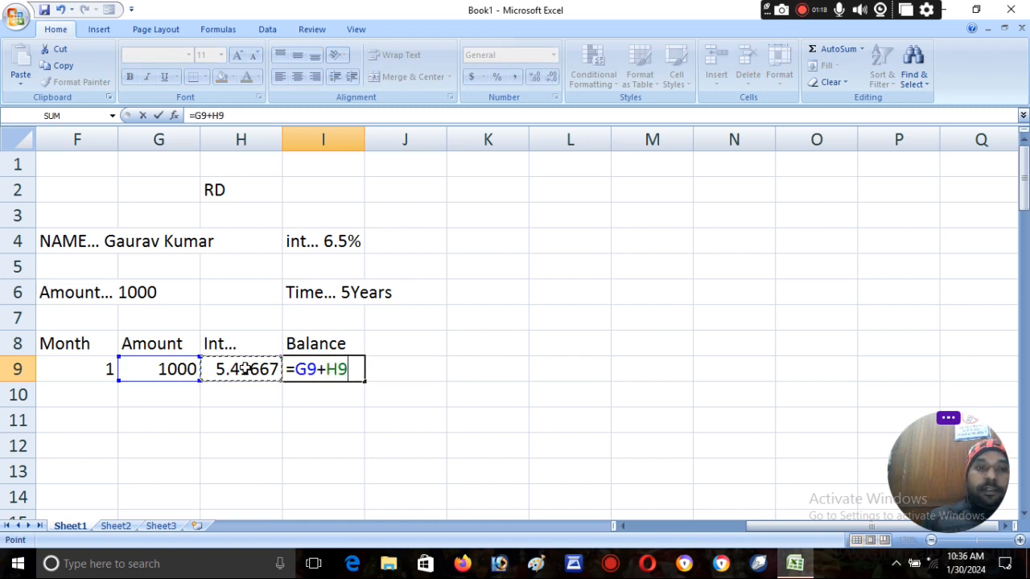
key(Return)
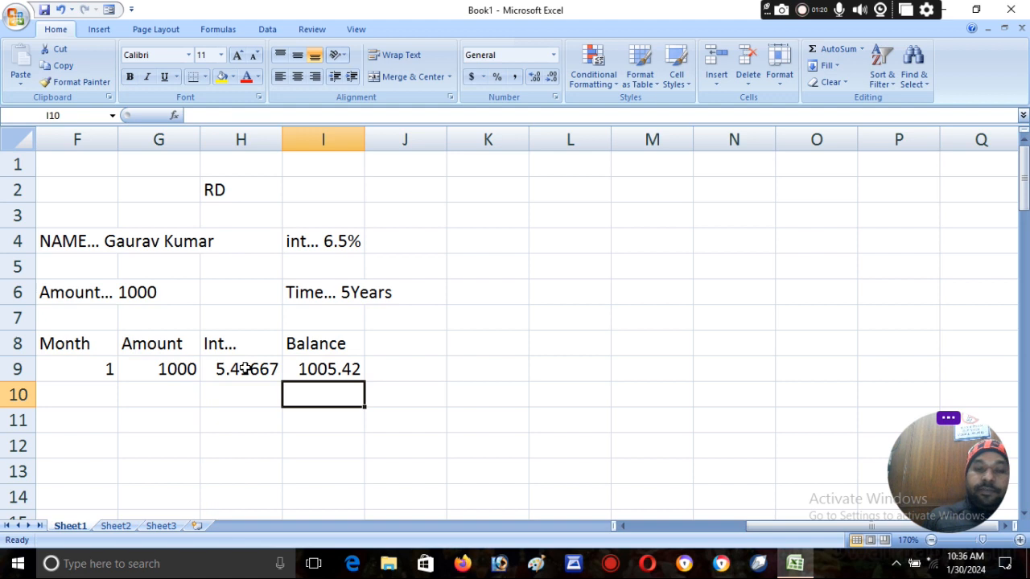
Step: Enter the formula =F9+1 in F10 to generate the second month number
key(Left)
key(Left)
key(Left)
text(=)
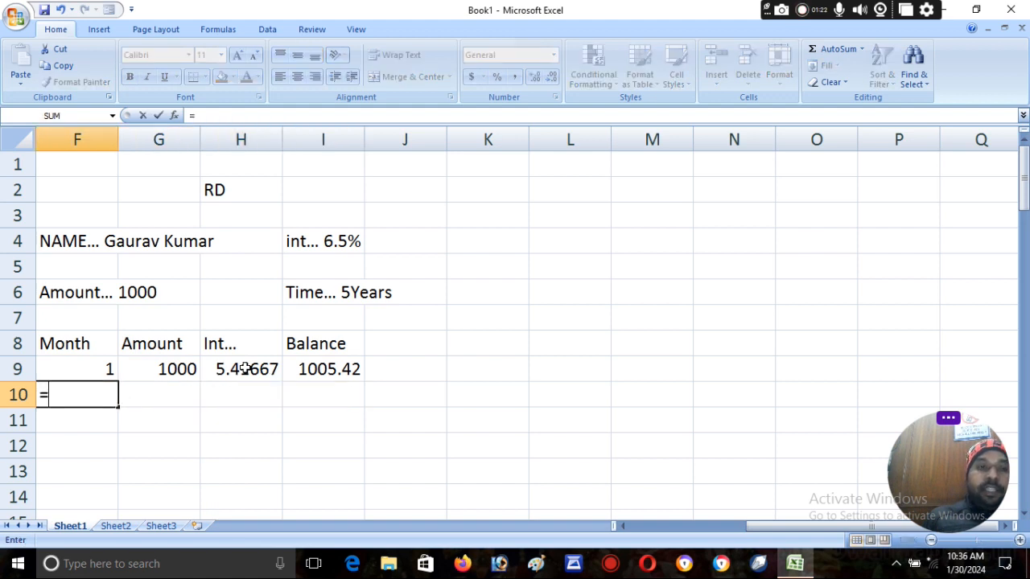
click(105, 368)
text(+)
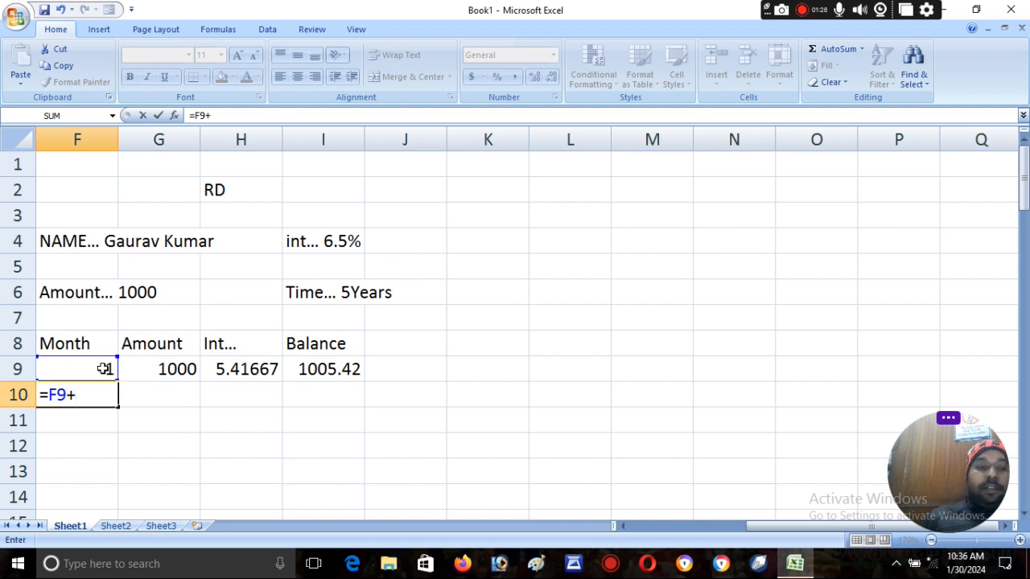
text(1)
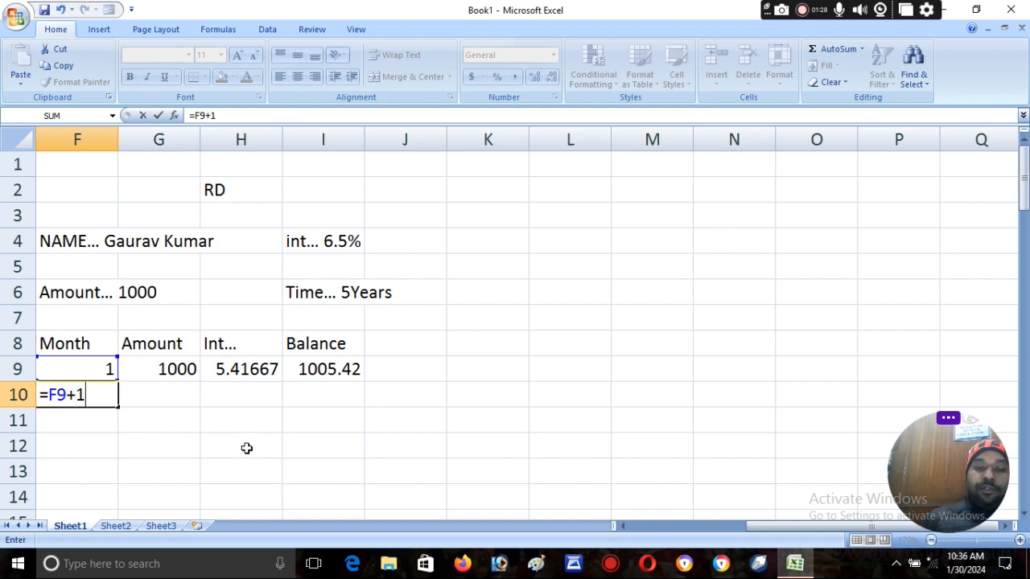
key(Return)
Step: Calculate the month 2 amount in G10 by adding the new deposit to the previous balance with =I9+1000
click(167, 396)
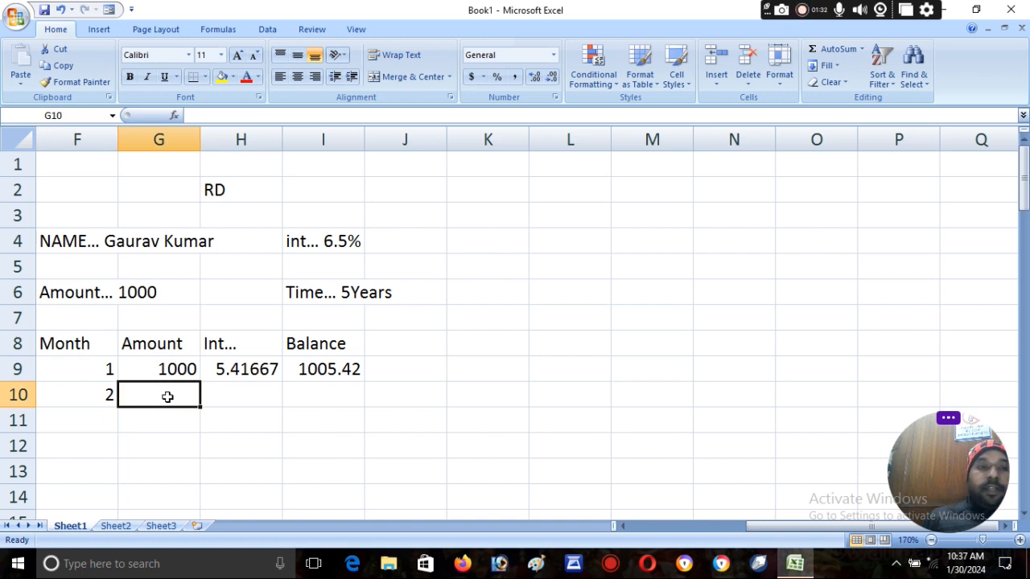
text(=)
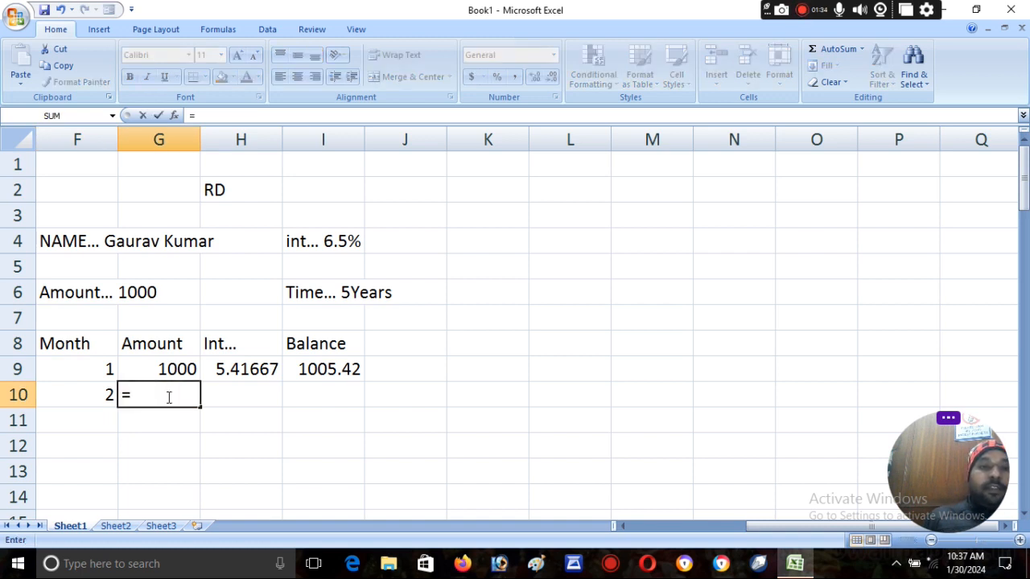
click(318, 370)
text(+)
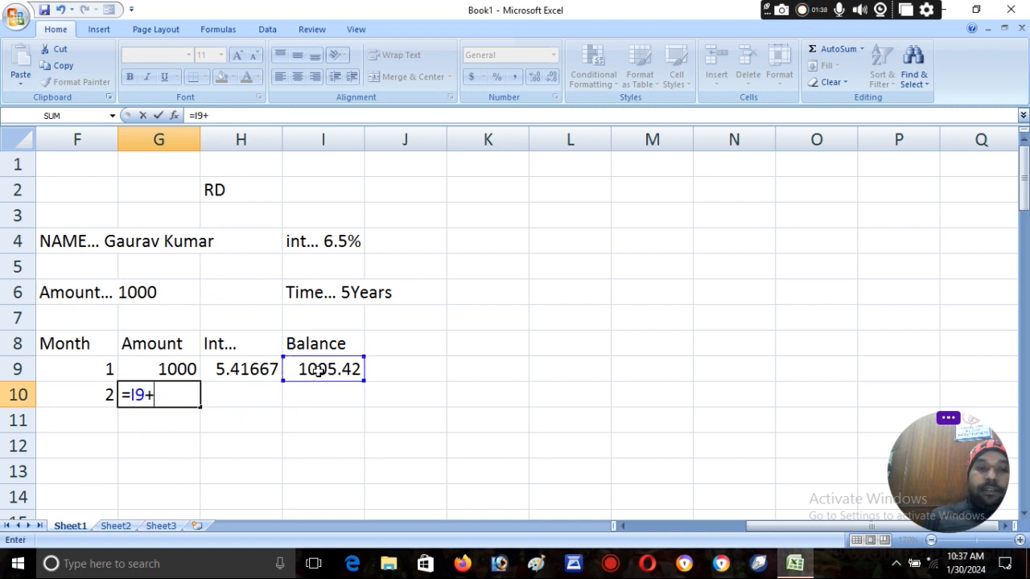
text(1000)
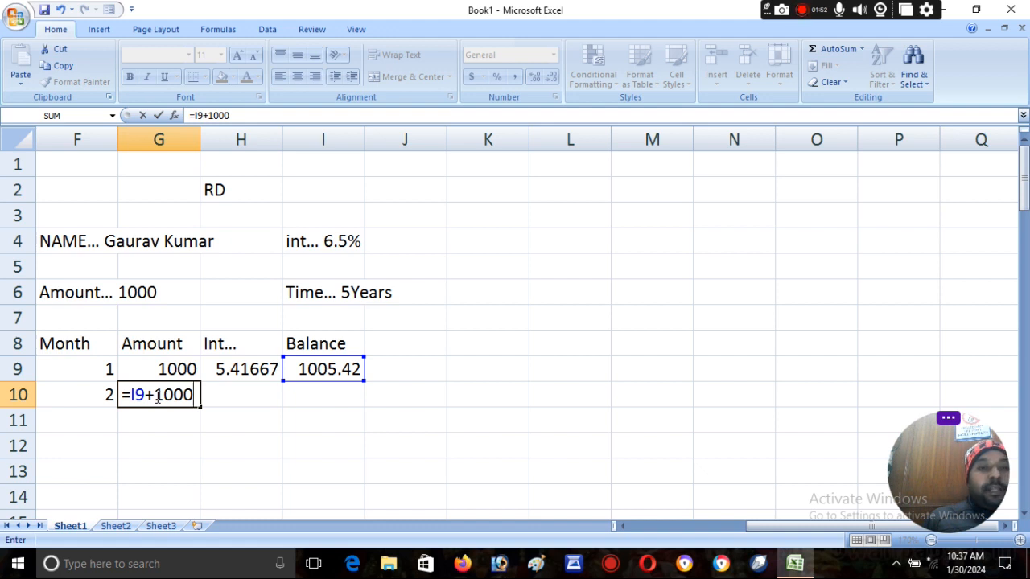
key(Return)
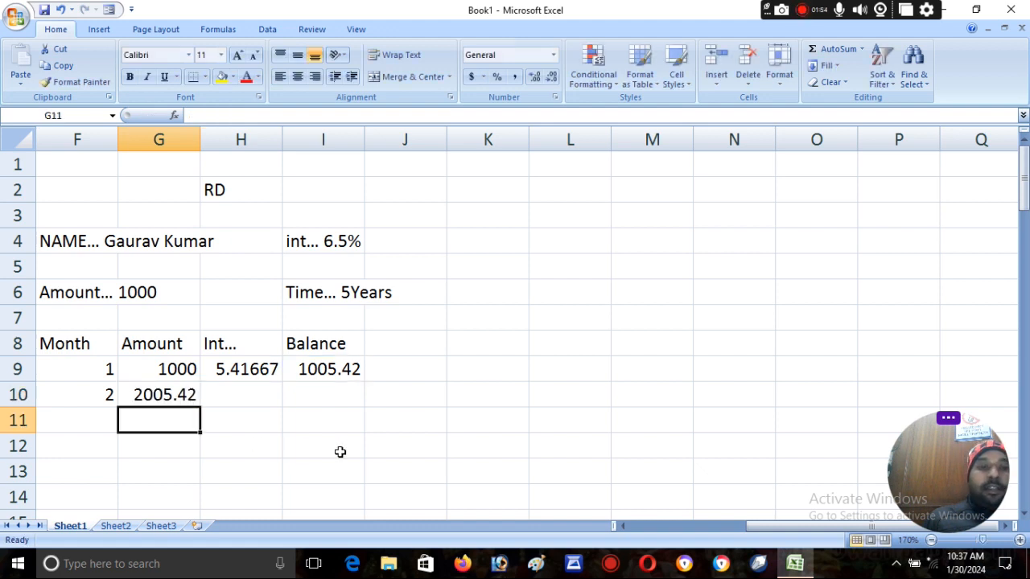
Step: Calculate the month 2 interest in H10 with the formula =G10*6.5/1200
click(273, 393)
text(=)
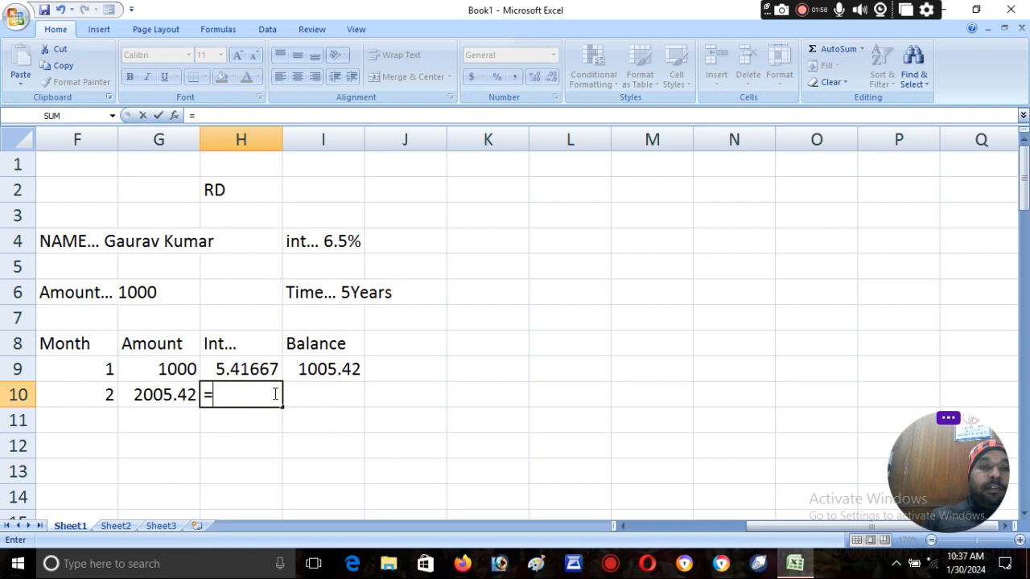
click(164, 393)
text(*)
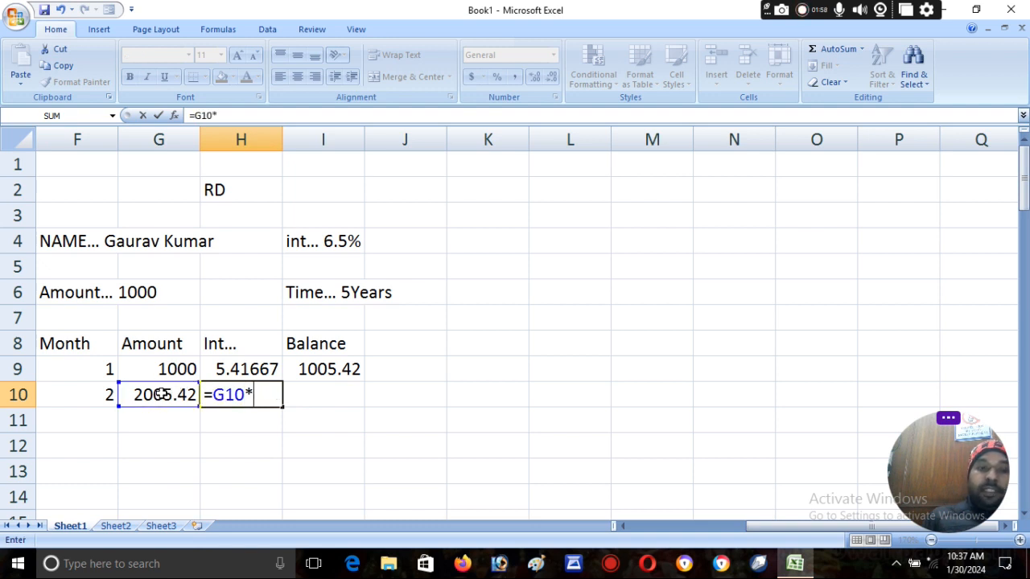
text(6.5)
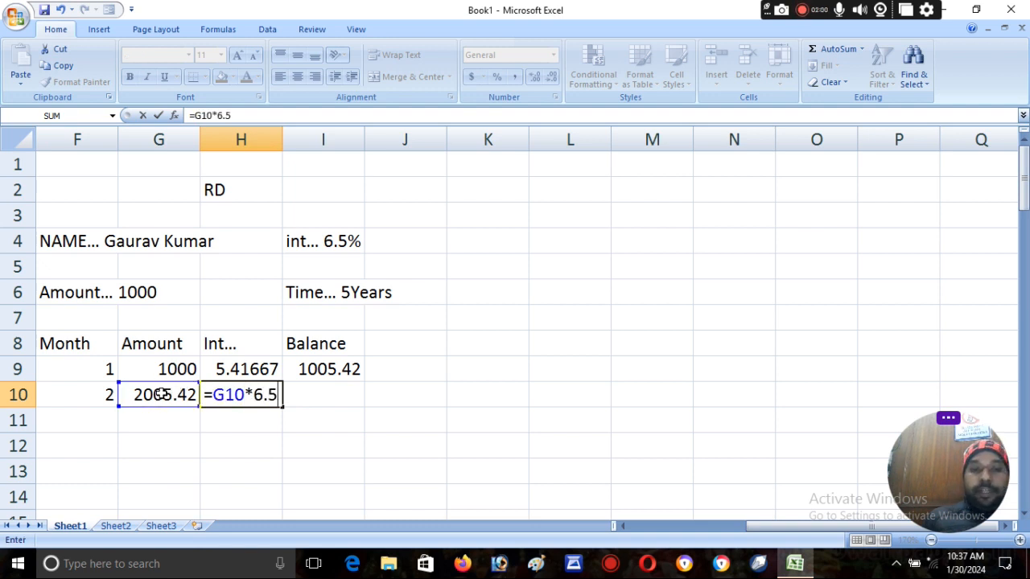
text(/1200)
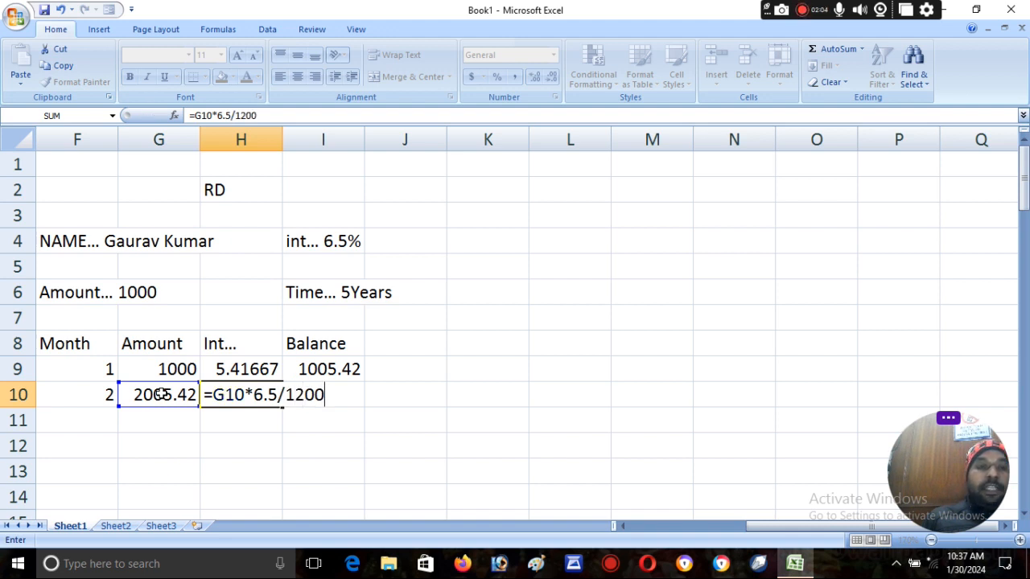
key(Return)
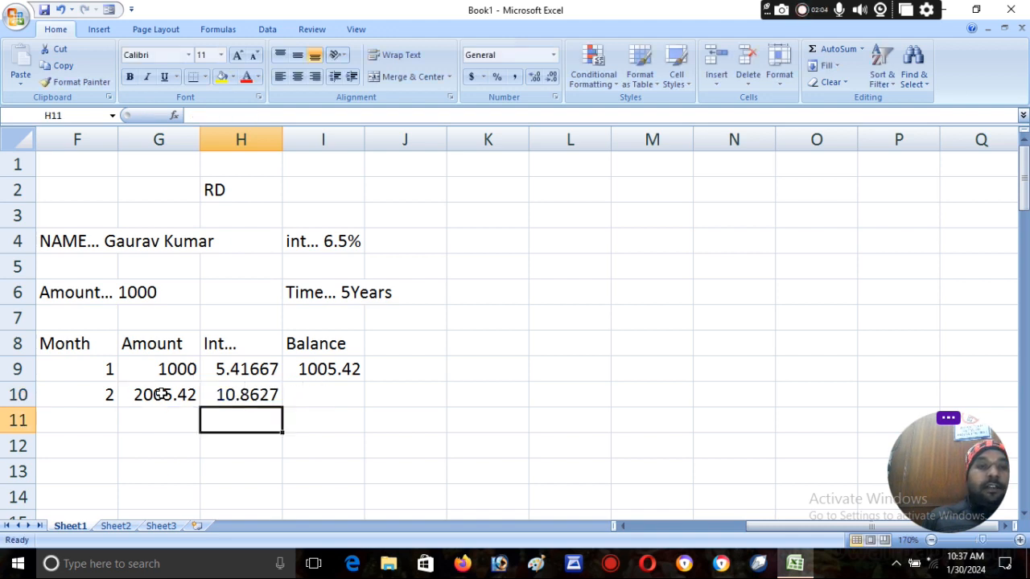
Step: Calculate the month 2 balance in I10 with the formula =G10+H10
click(314, 393)
text(=)
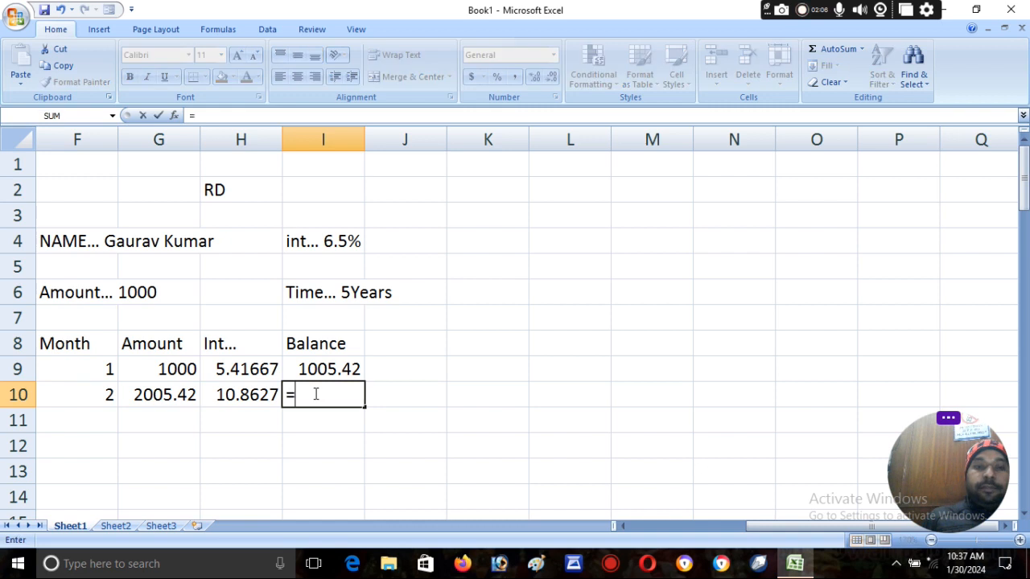
click(171, 388)
text(+)
click(238, 388)
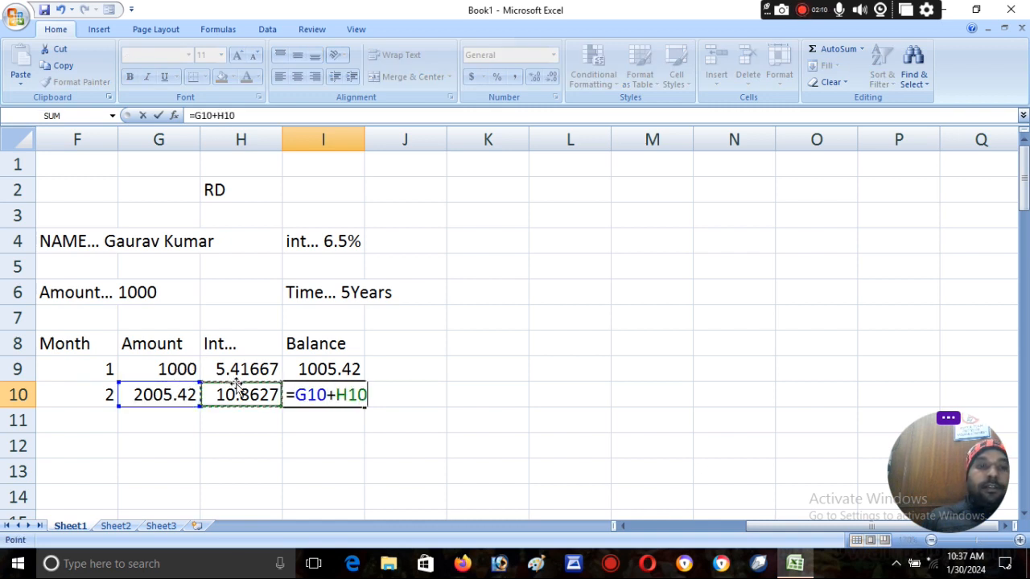
key(Return)
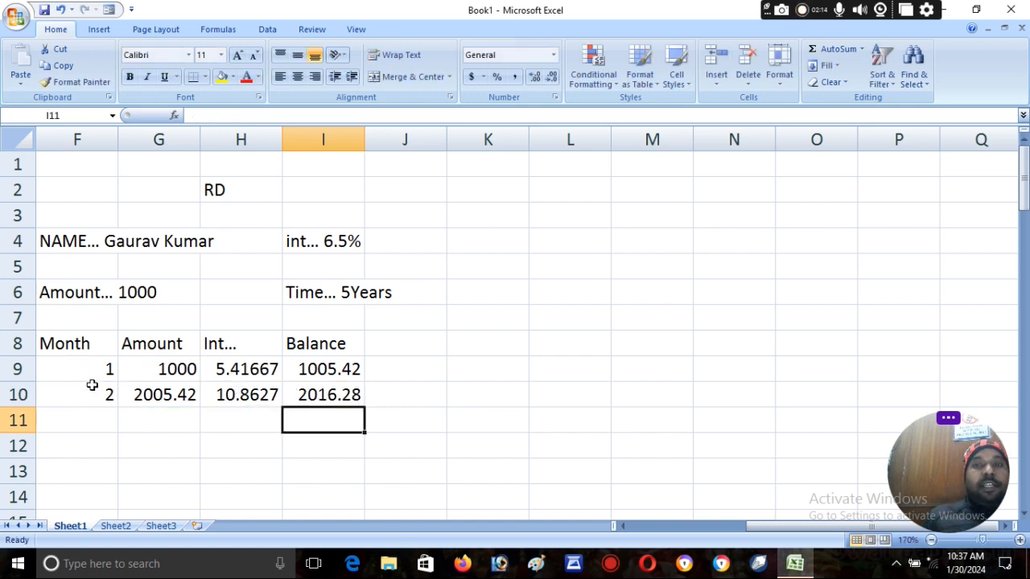
Step: Fill the month 2 formulas in F10:I10 down to row 68 so the schedule covers 60 months
drag(74, 390, 363, 531)
drag(363, 482, 370, 539)
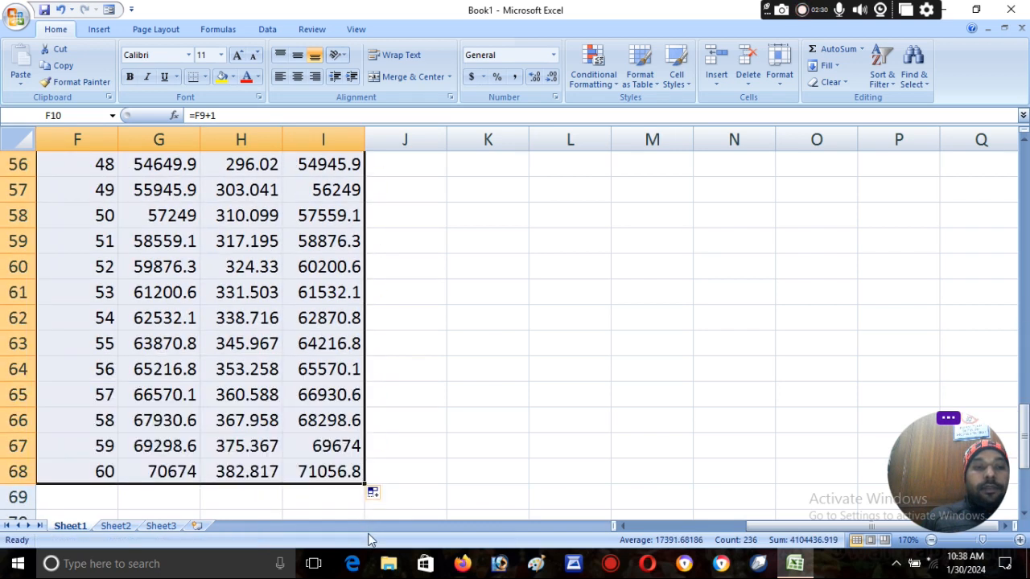
Step: Total the interest column in H69 with AutoSum over H9:H68
drag(1023, 515, 1023, 515)
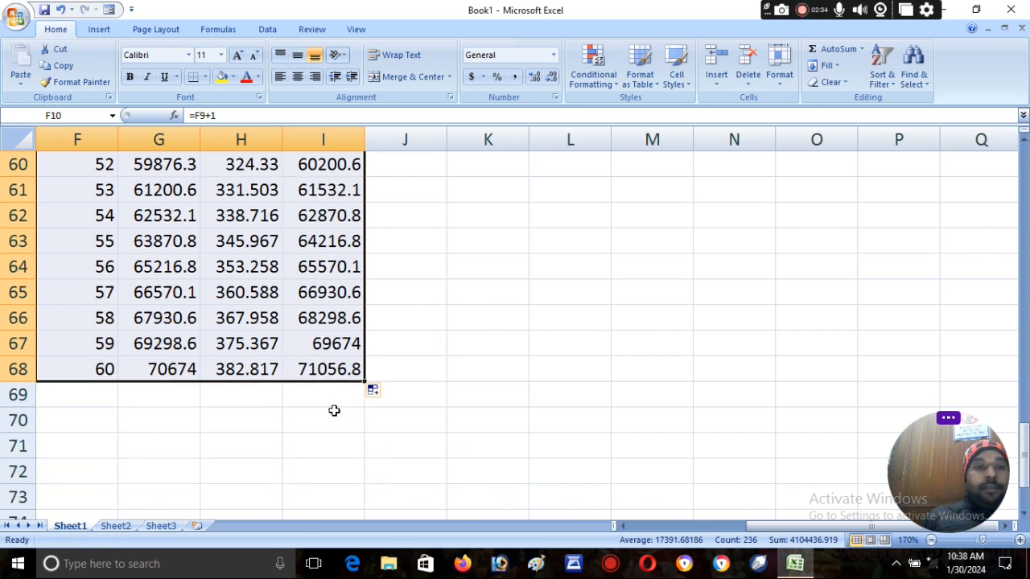
click(262, 389)
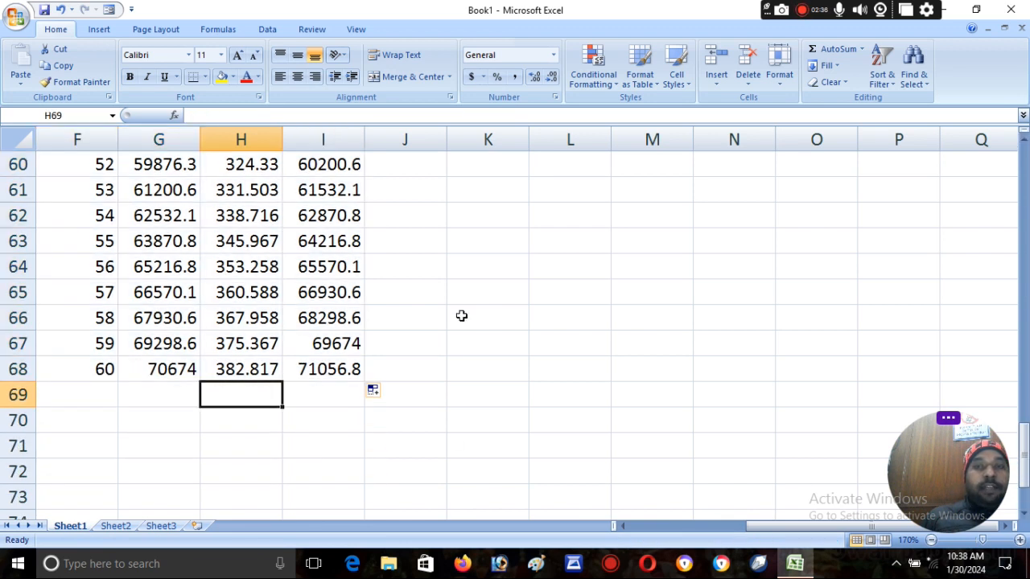
click(827, 50)
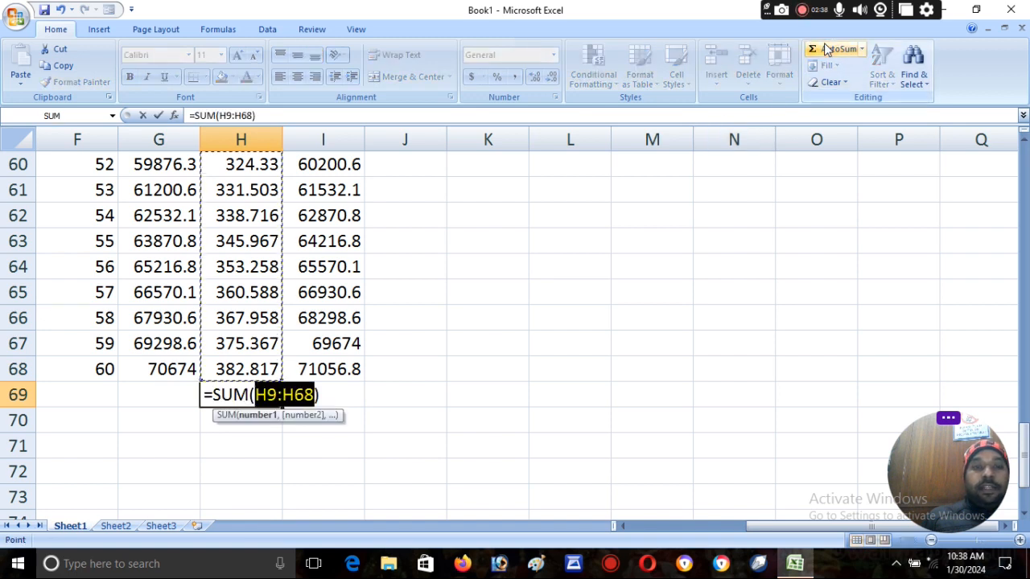
key(Return)
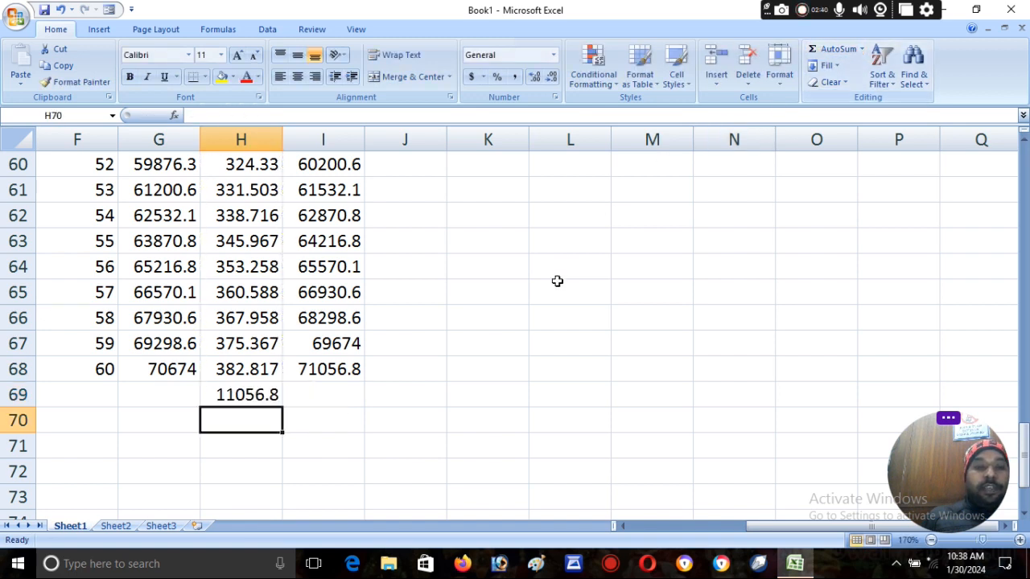
Step: Calculate the total deposited in J71 by subtracting the total interest from the final balance with =I68-H69
click(388, 444)
text(=)
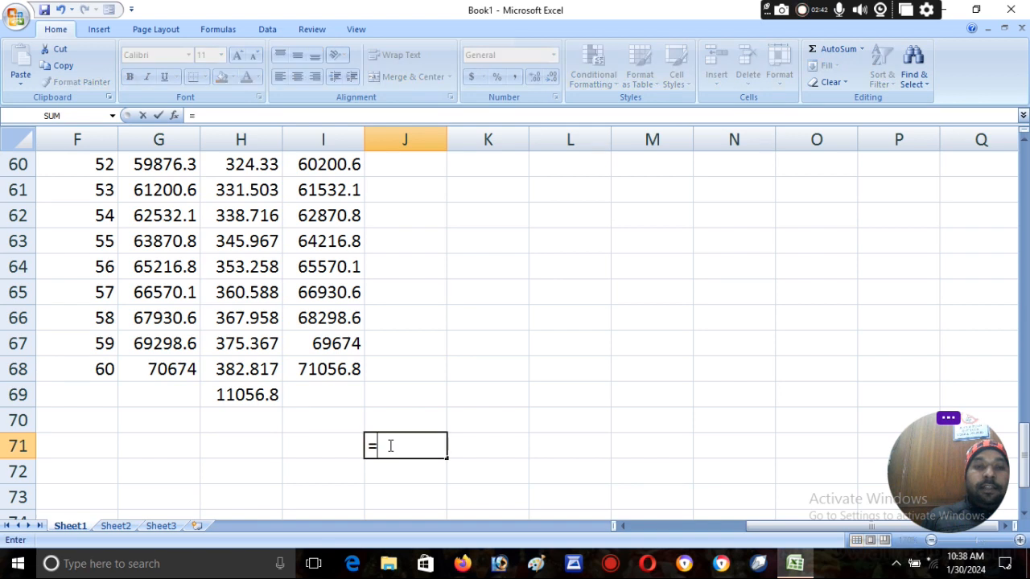
click(345, 370)
text(-)
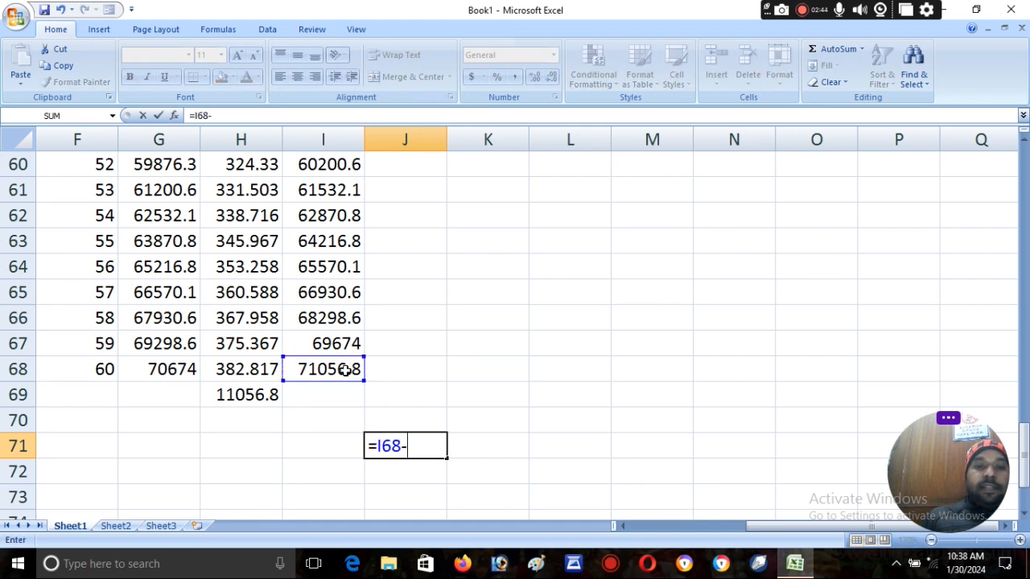
click(254, 396)
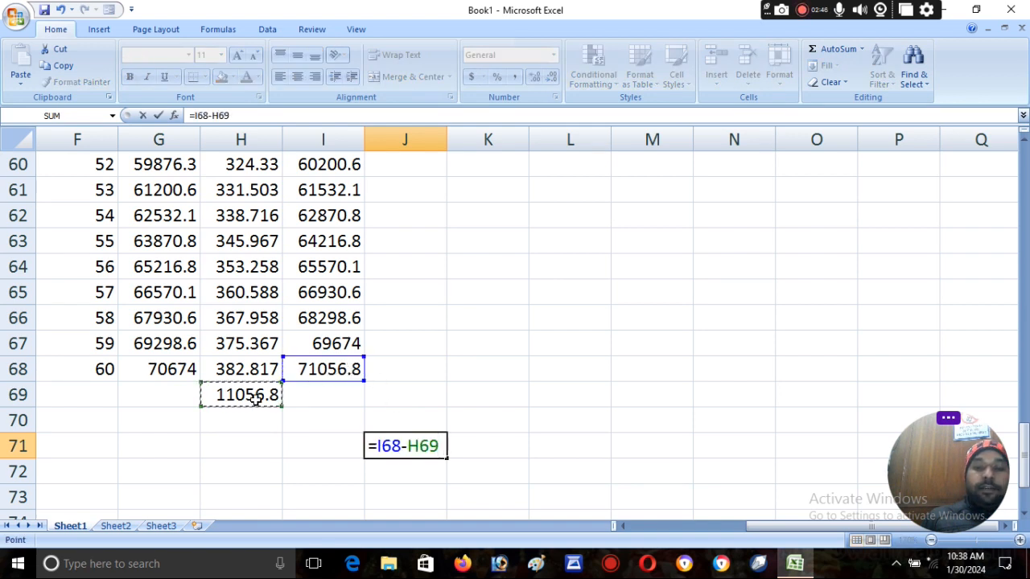
key(Return)
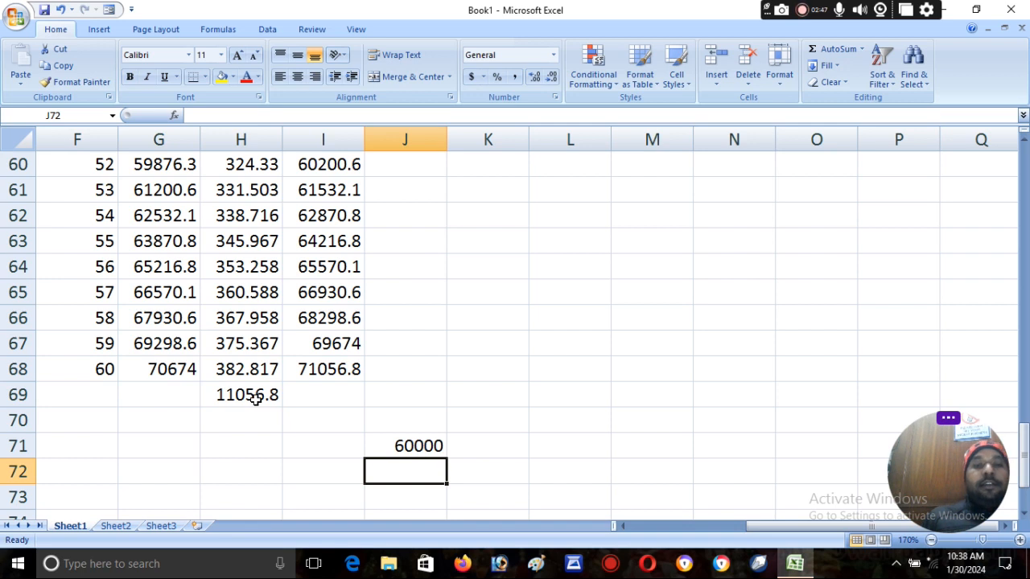
Step: Check the total deposited in J71 and the final balance in I68, and return to the top of column I
click(411, 446)
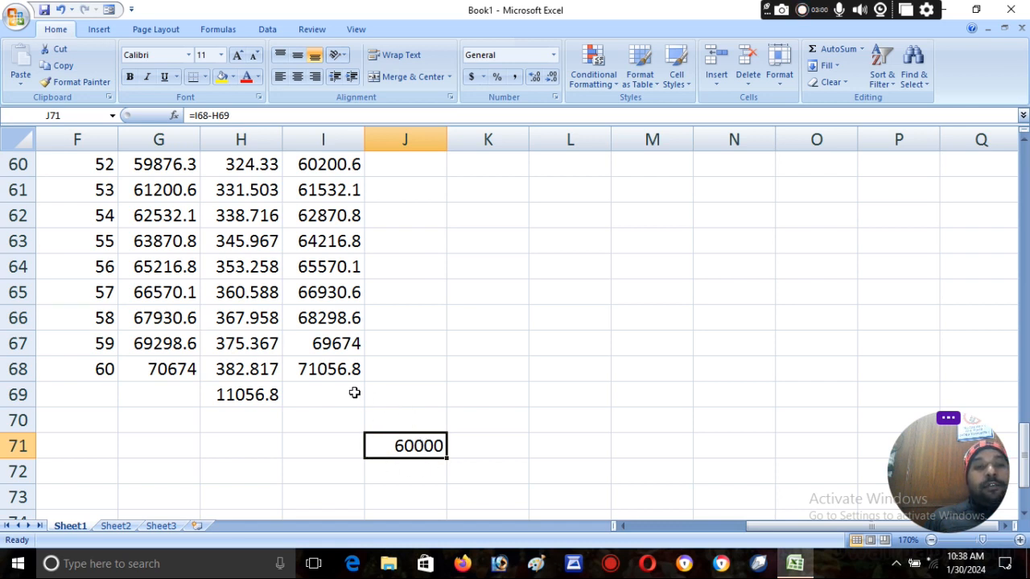
click(308, 370)
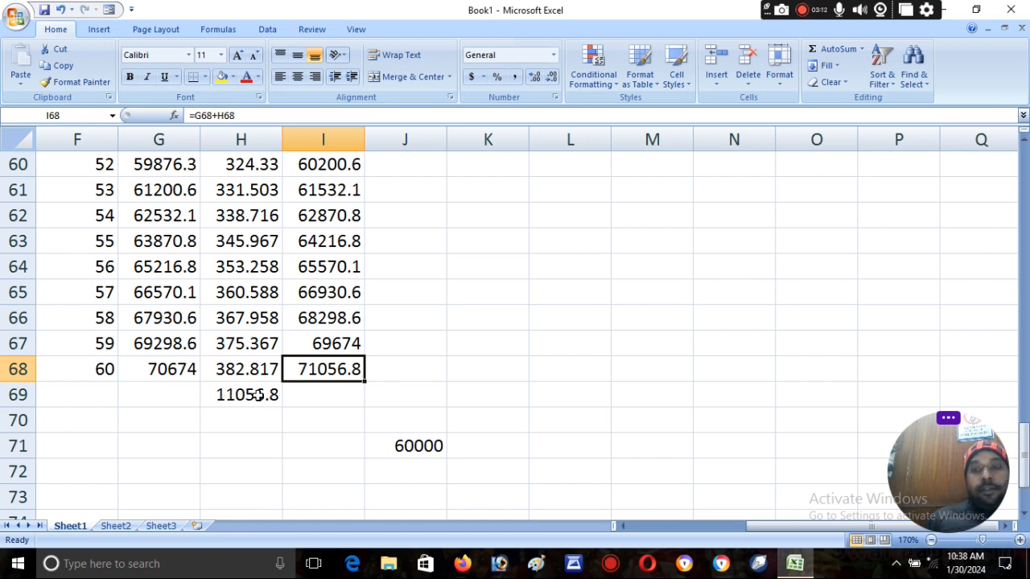
key(ctrl+Up)
key(ctrl+Up)
key(ctrl+Up)
key(ctrl+Up)
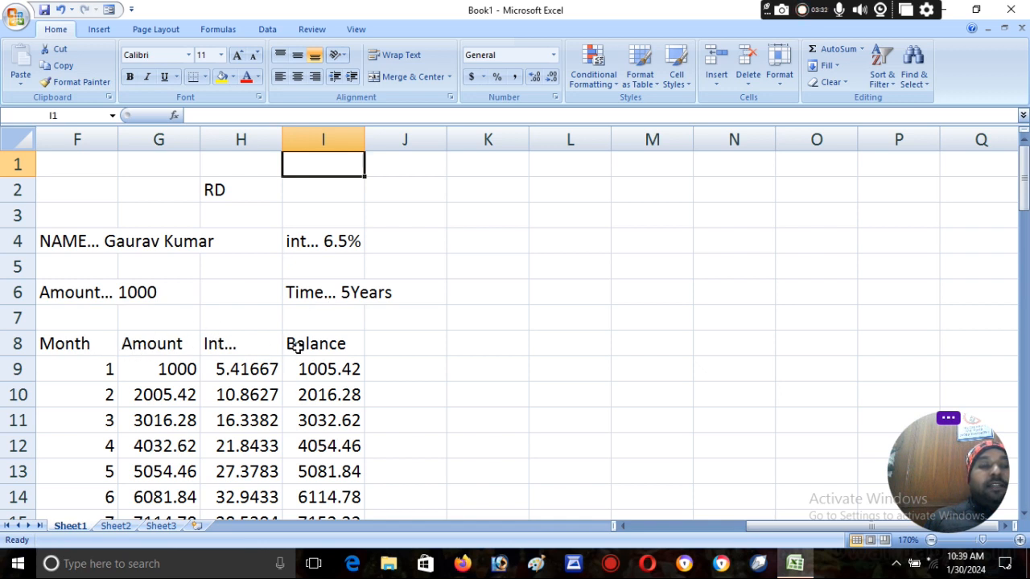
Step: Review the month 1 row in F9:I9, opening the interest formula in H9 and the balance formula in I9
click(104, 364)
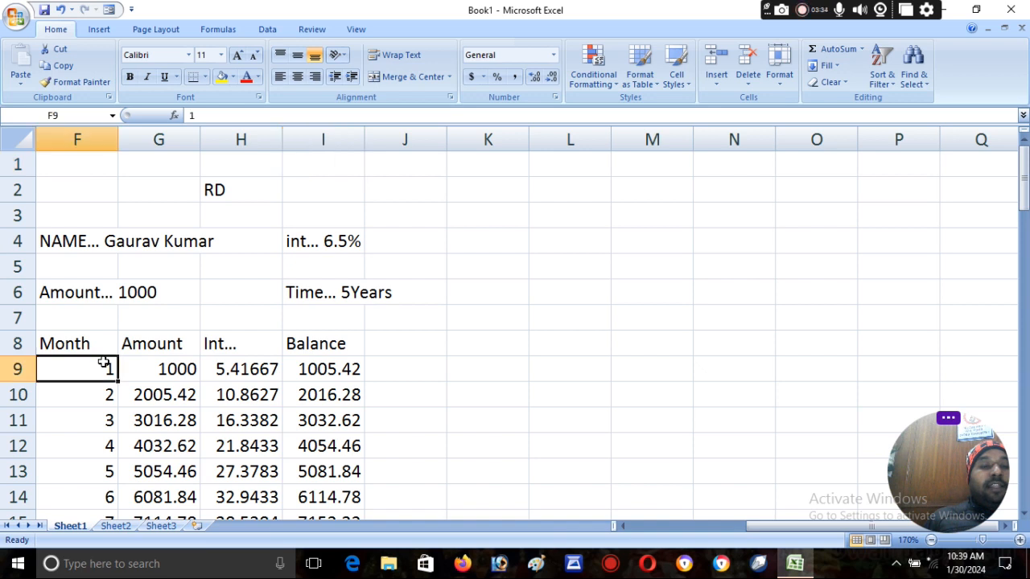
click(160, 369)
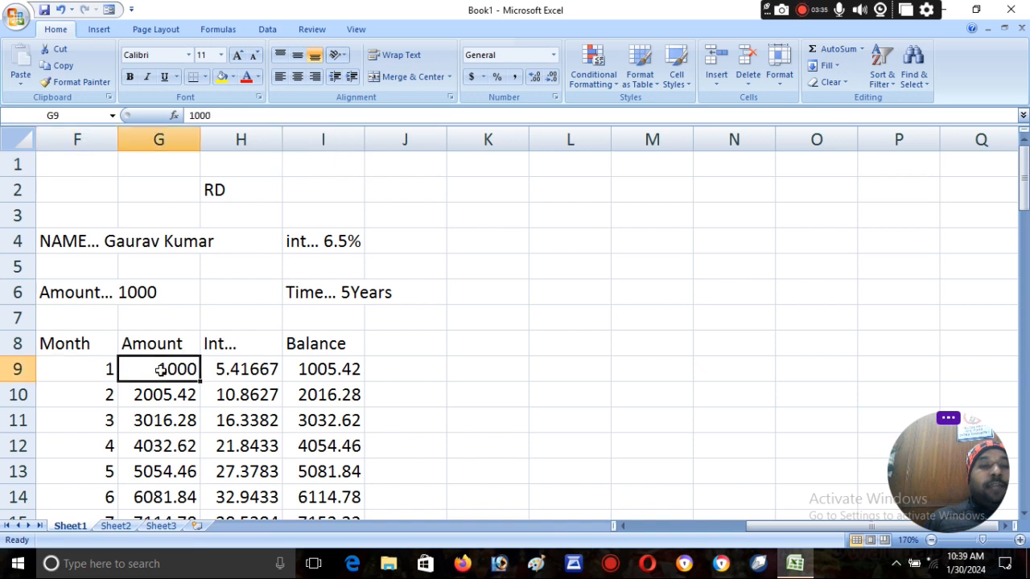
double_click(231, 374)
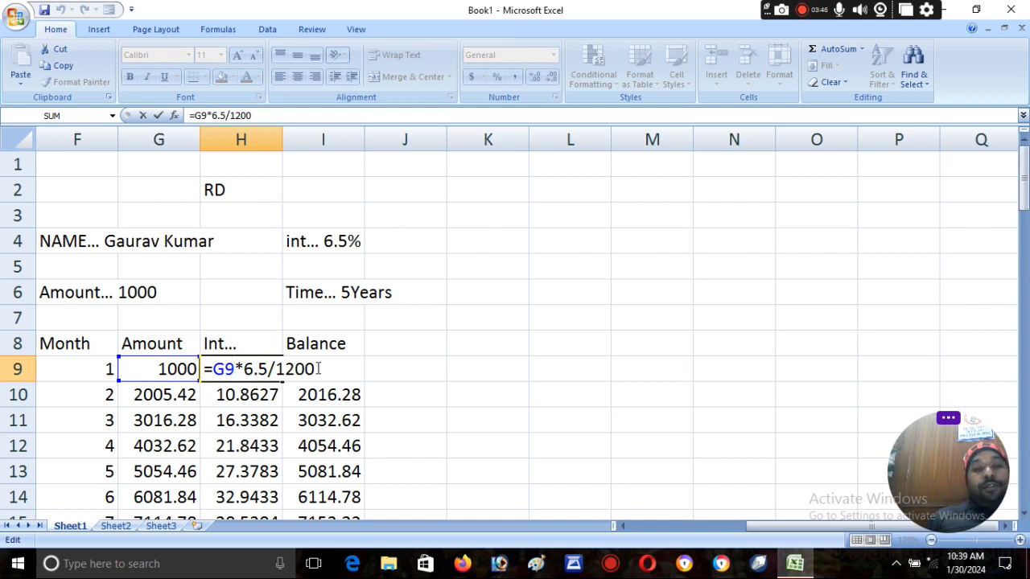
key(Return)
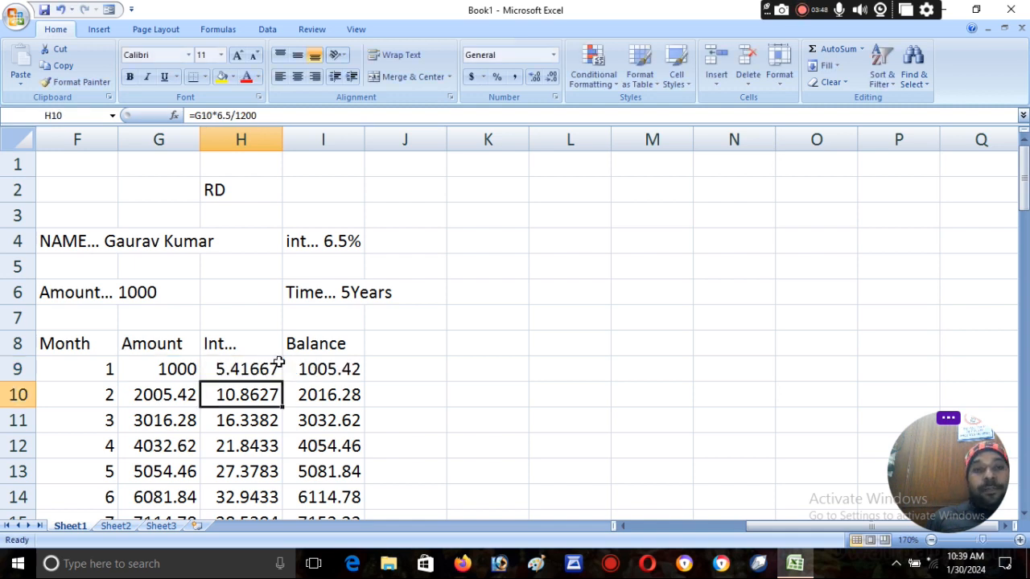
double_click(306, 368)
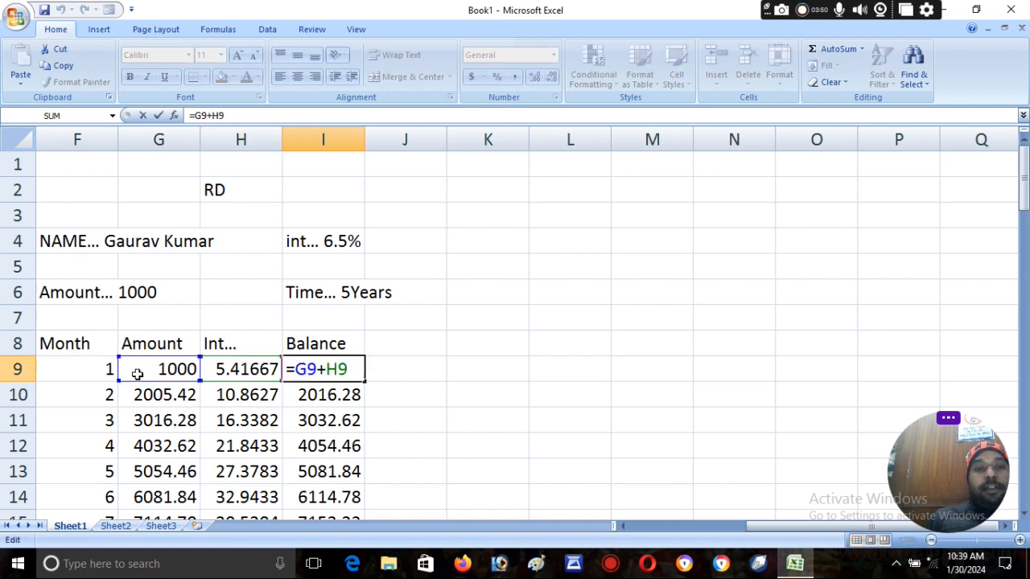
key(Return)
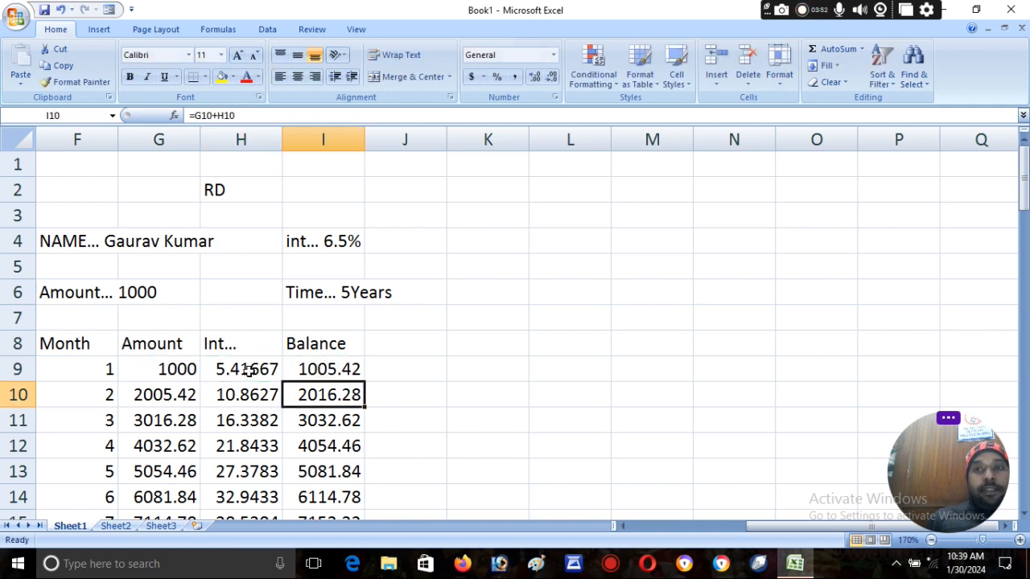
Step: Review the month 2 formulas one by one: month number in F10, amount in G10, interest in H10 and balance in I10
click(67, 394)
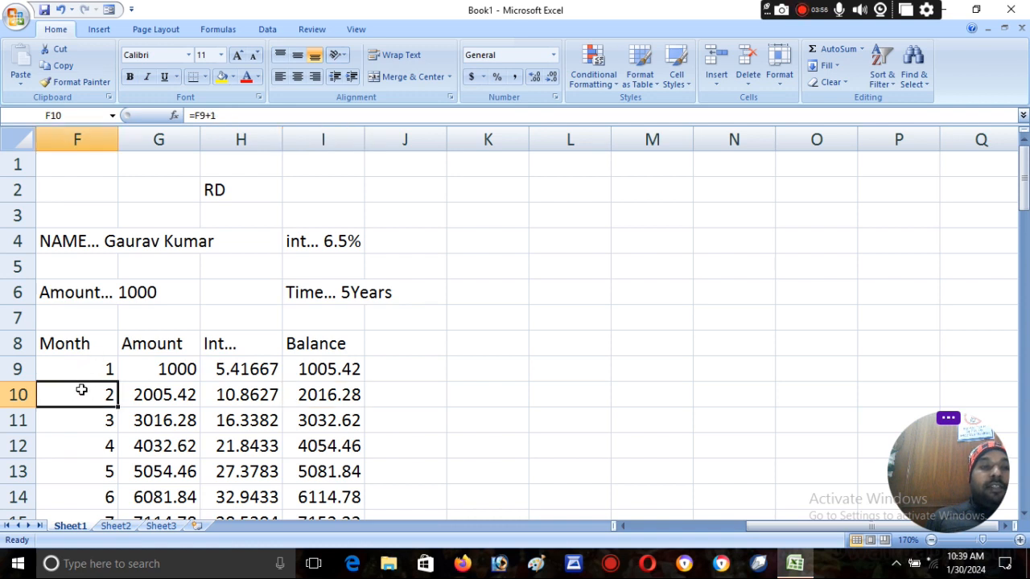
double_click(82, 390)
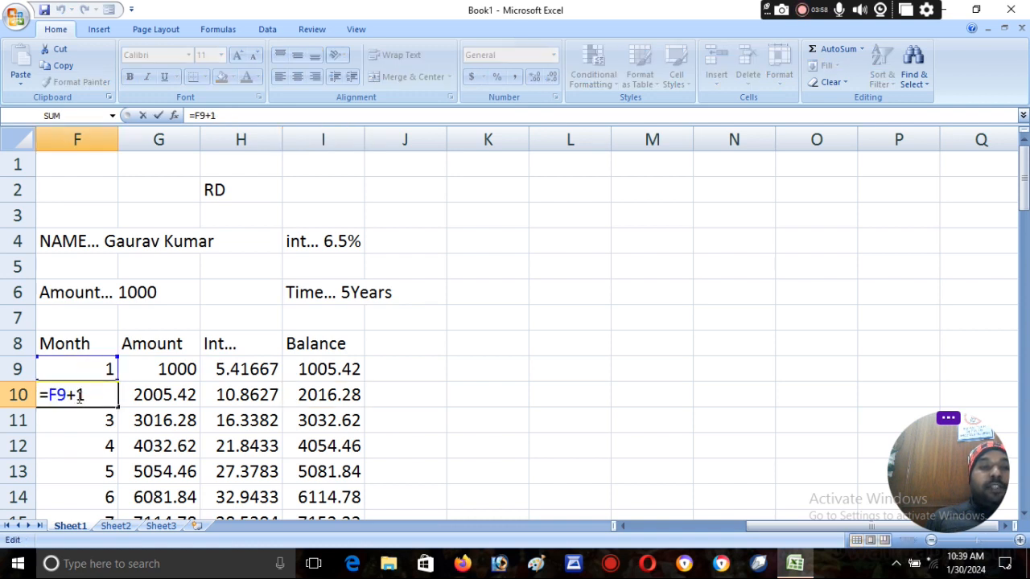
key(Return)
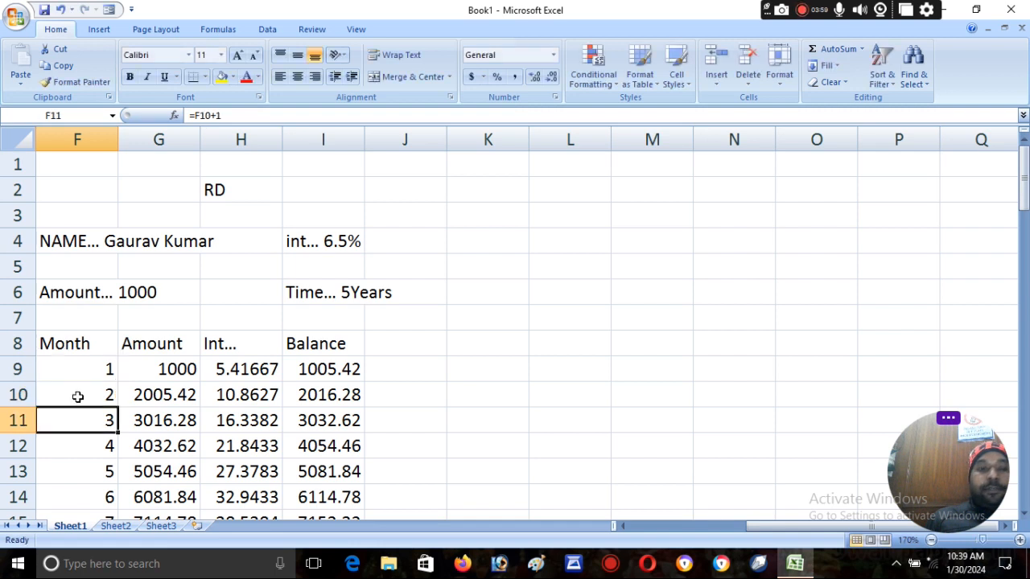
double_click(155, 397)
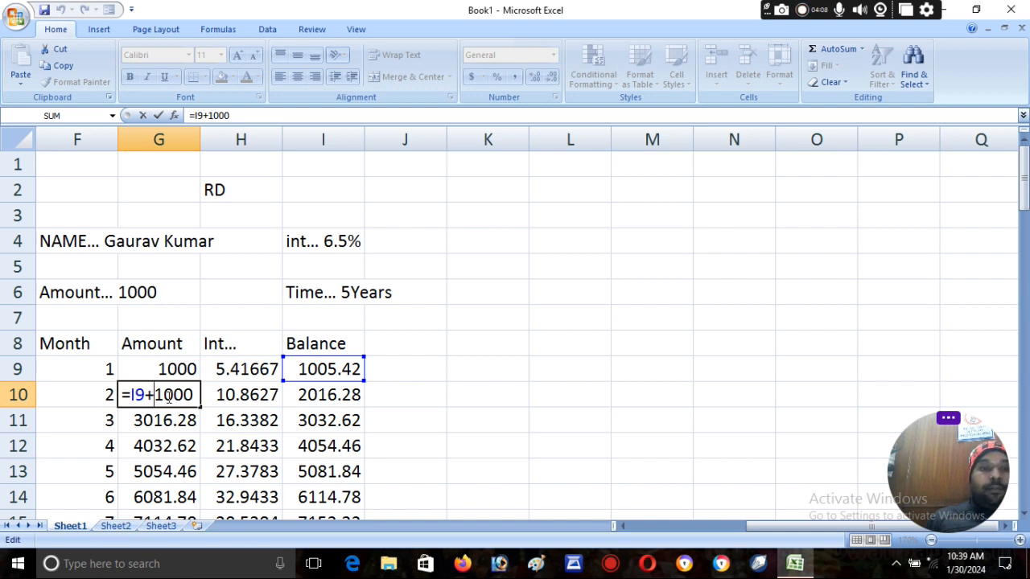
key(Return)
double_click(232, 394)
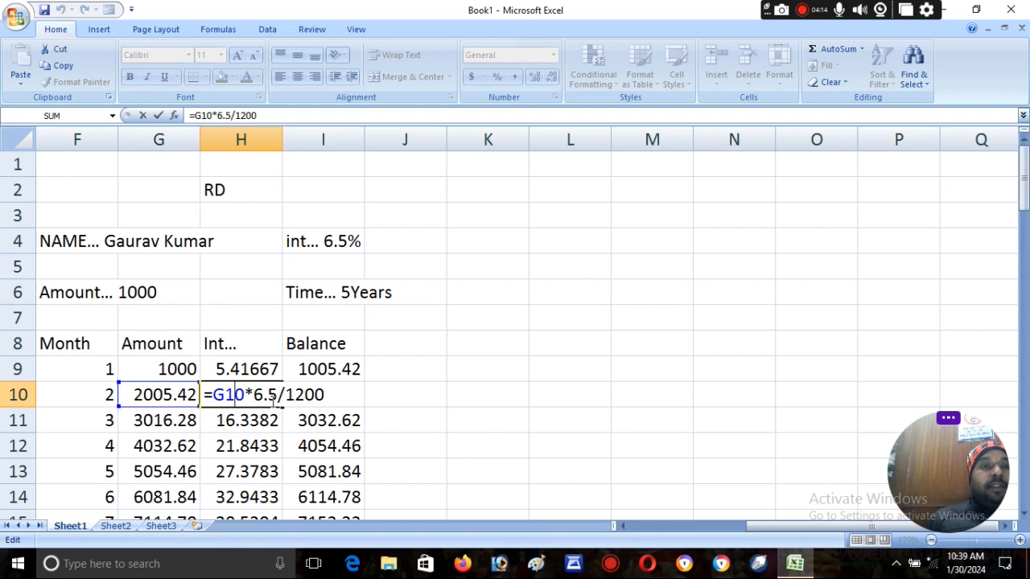
key(Return)
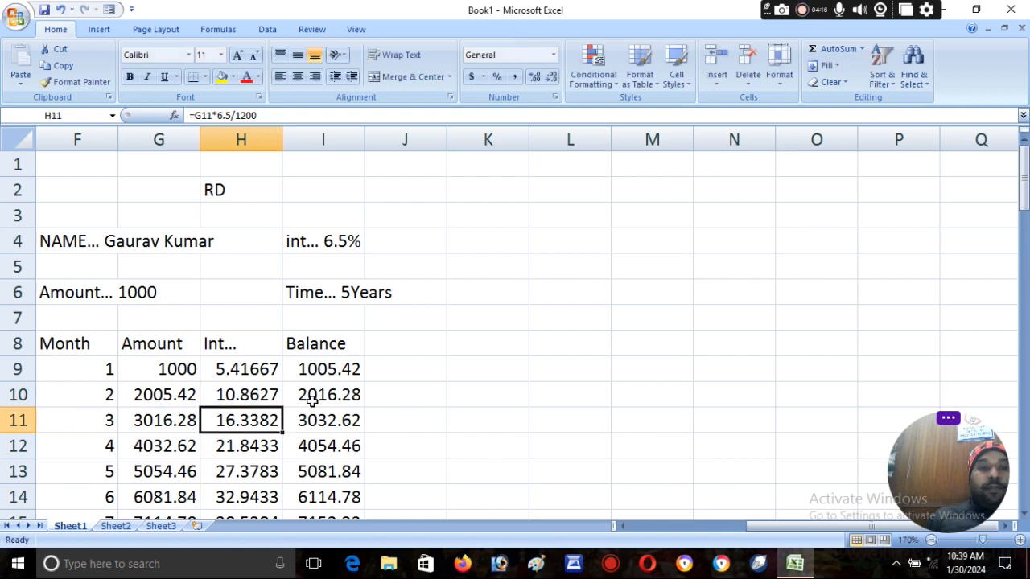
double_click(310, 398)
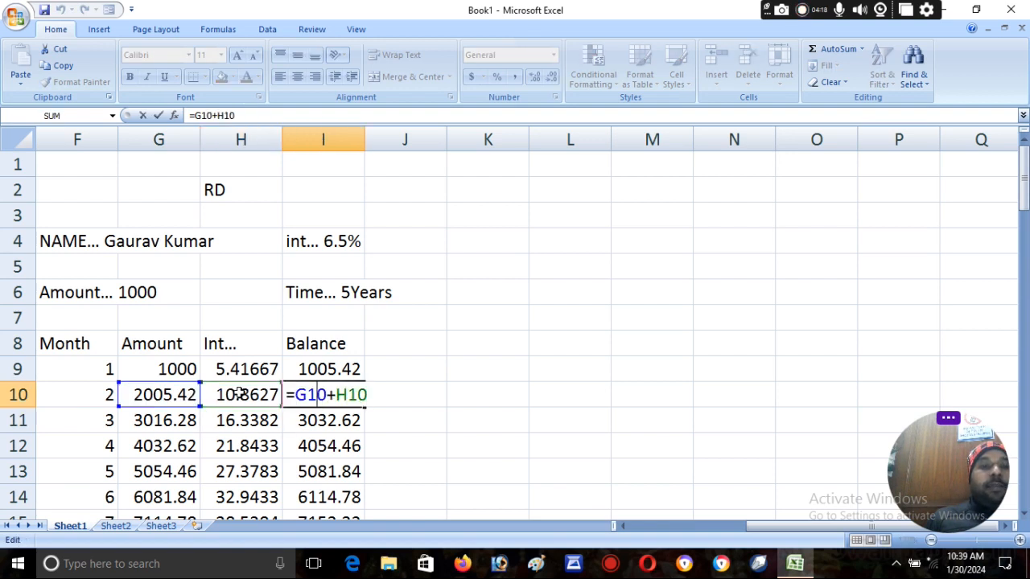
key(Return)
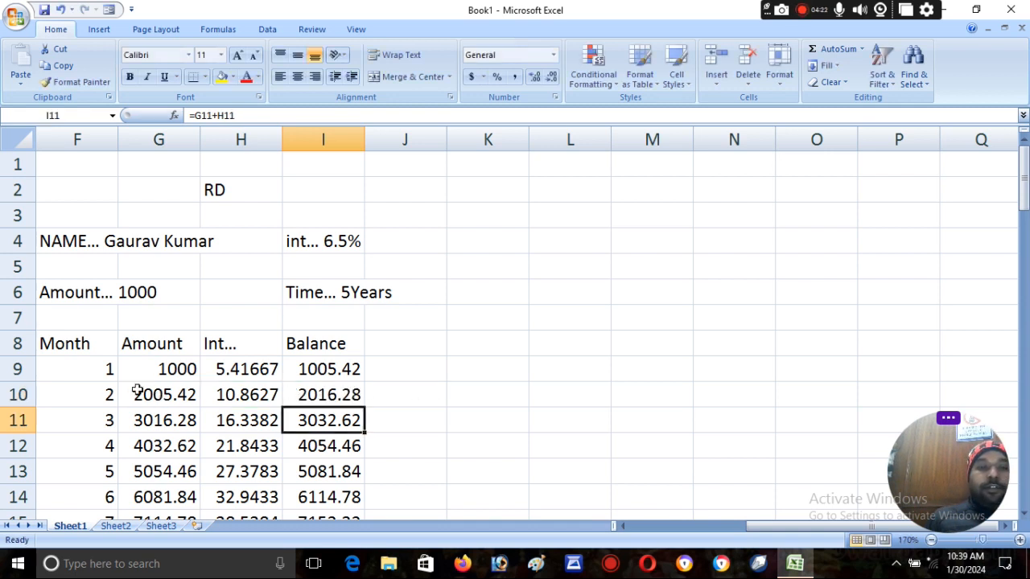
Step: Fill F10:I10 down to row 68 again and re-enter the interest total in H69 with AutoSum over H9:H68
drag(90, 390, 361, 381)
click(270, 393)
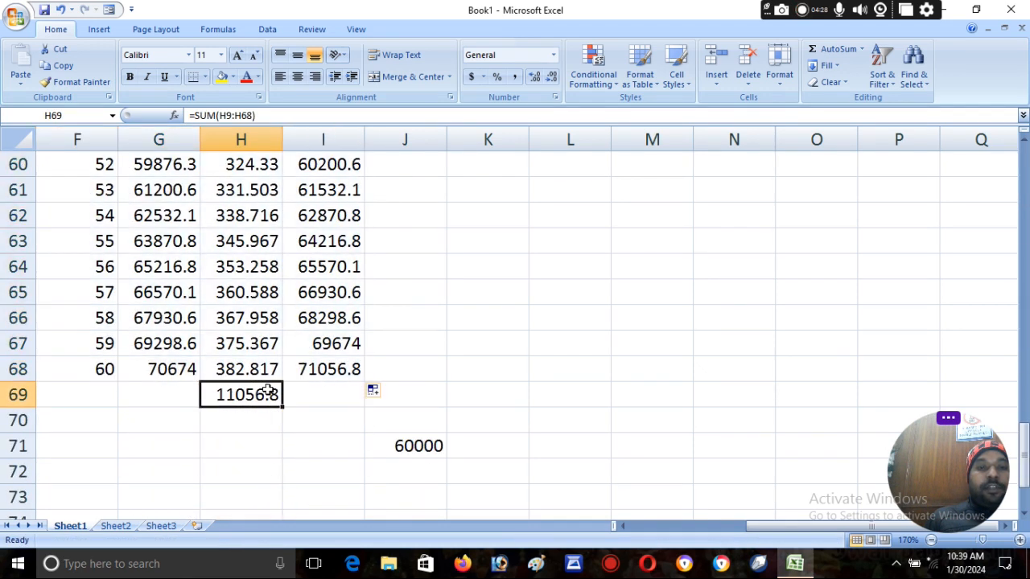
click(831, 50)
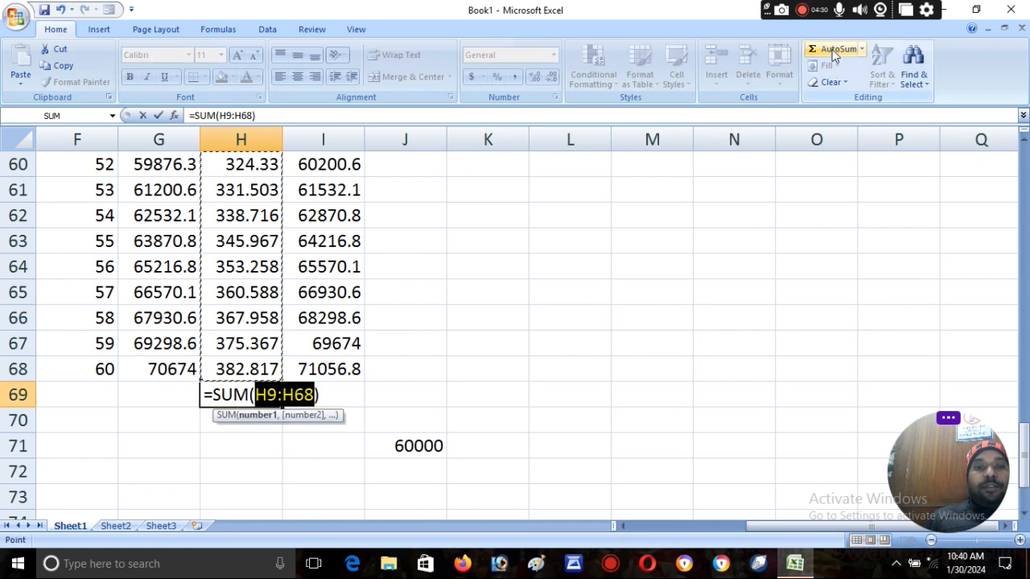
key(Return)
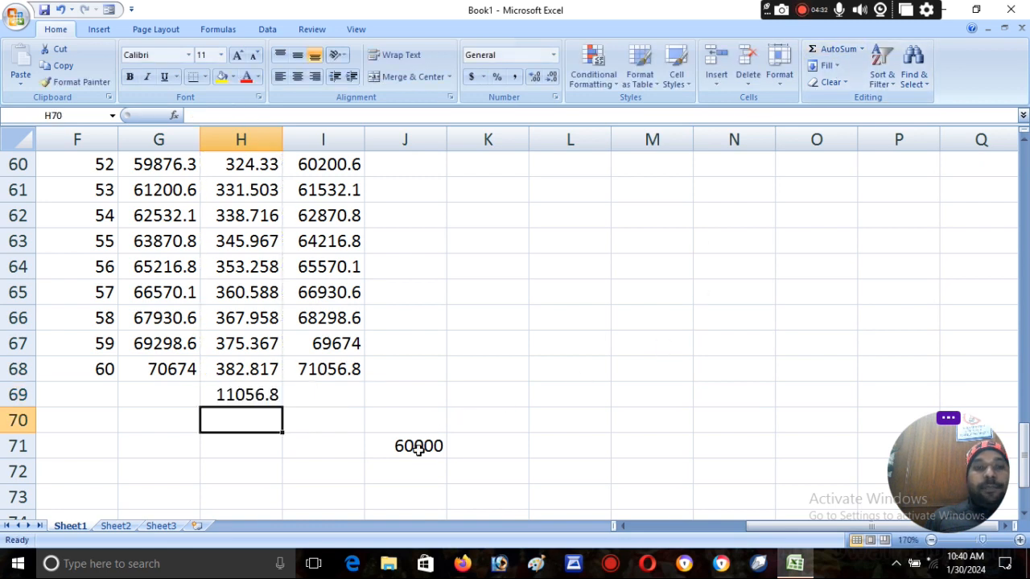
Step: Inspect the total deposited formula in J71 without changing it, and return to the top of column J
double_click(418, 446)
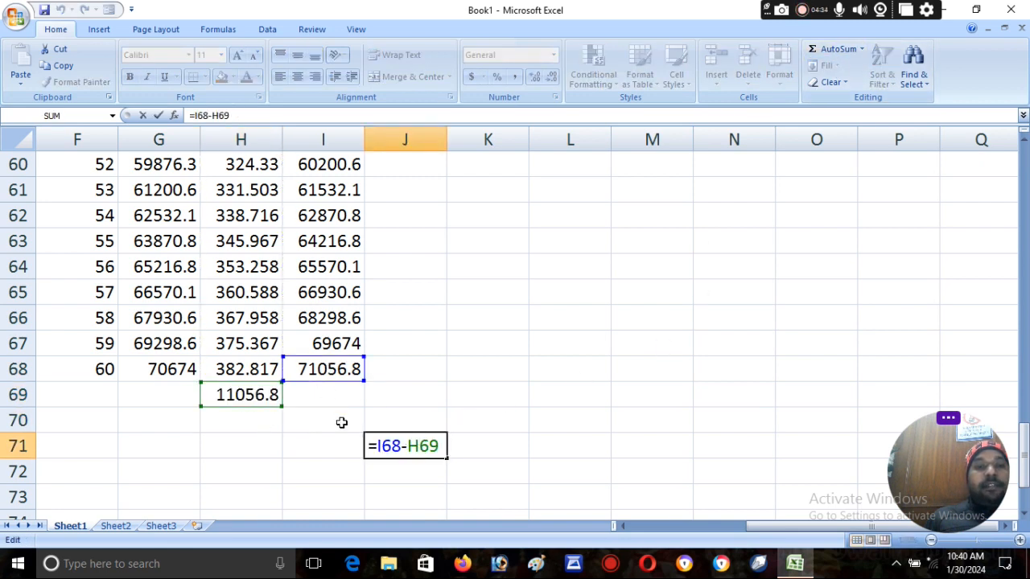
key(Return)
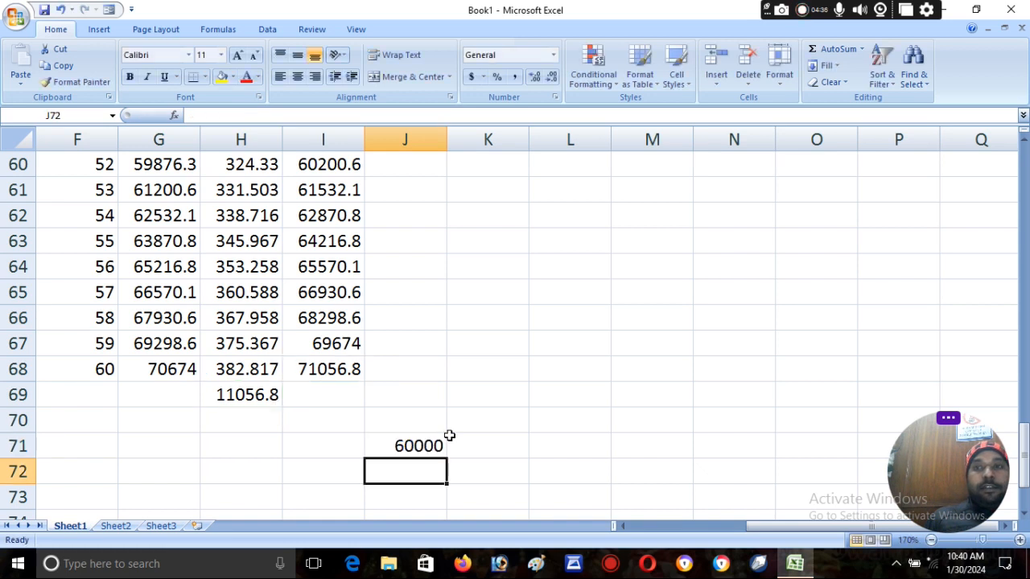
key(Up)
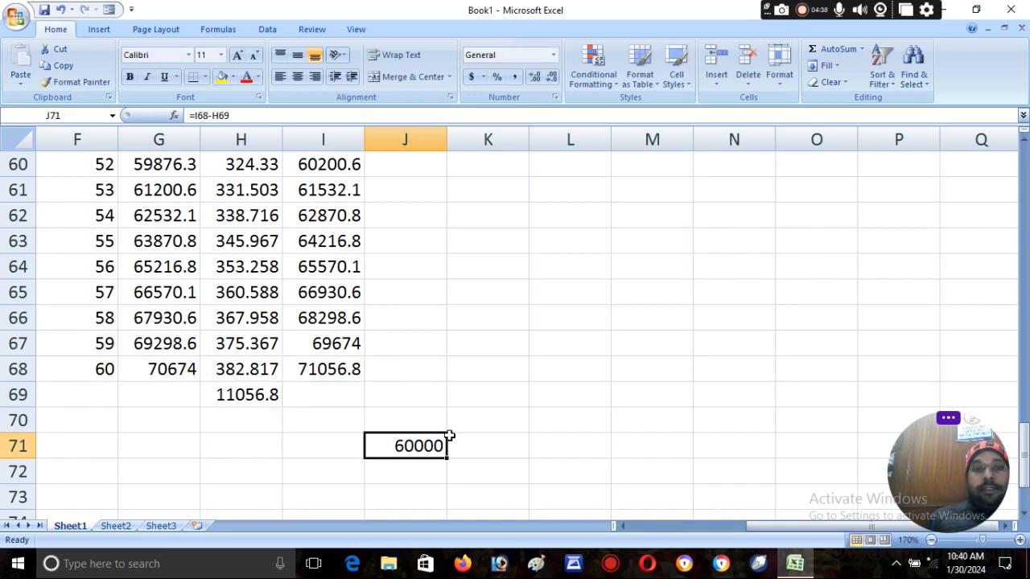
key(ctrl+Up)
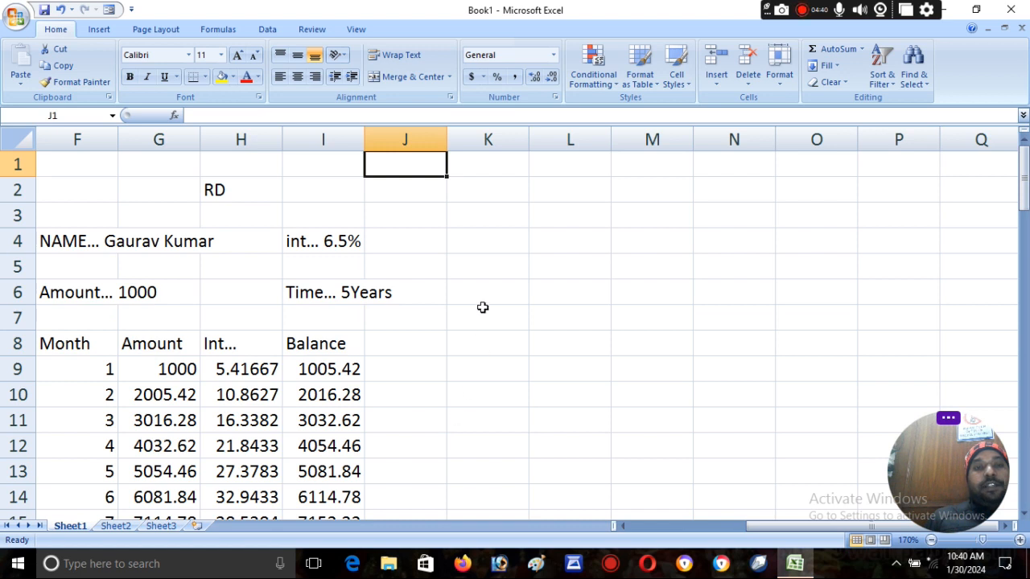